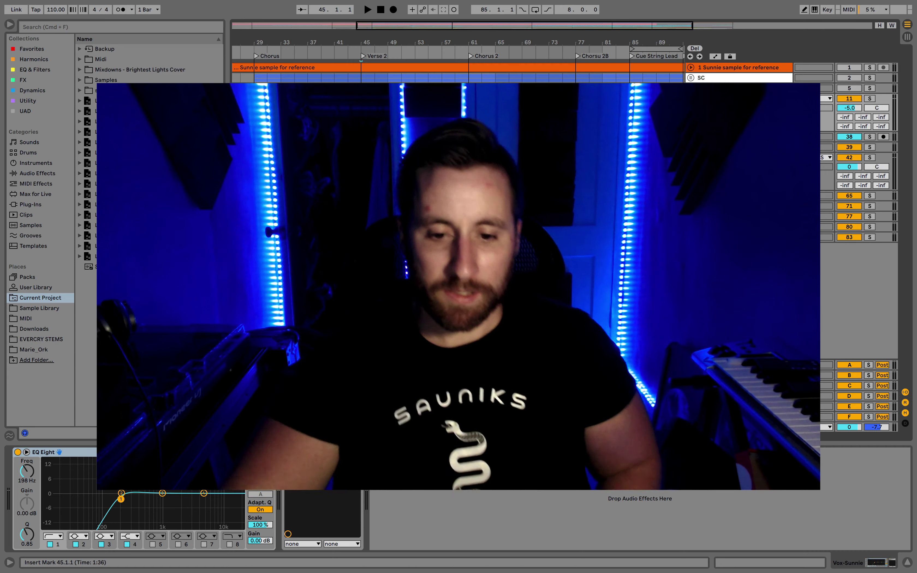
Fit the whole arrangement to the timeline width and play it from bar 5.
key(w)
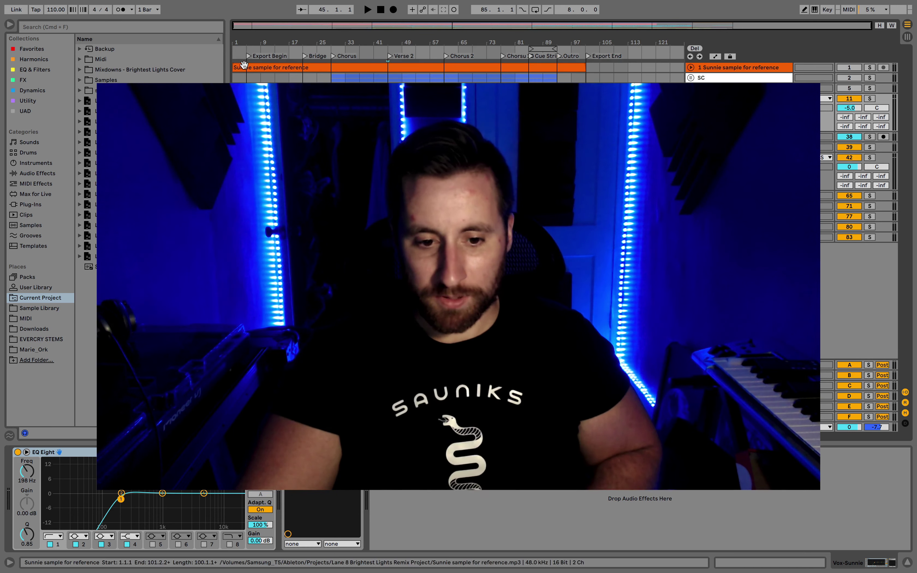
click(247, 166)
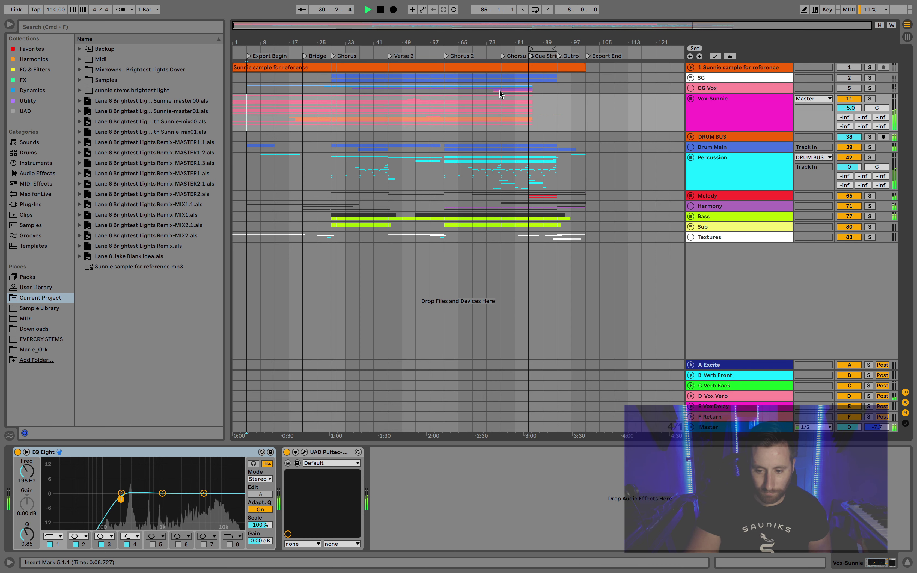
Unfold the Vox-Sunnie group and look through its lead, doubles, chorus punch, ad lib and harmony tracks.
click(690, 99)
scroll(692, 105, down, 5)
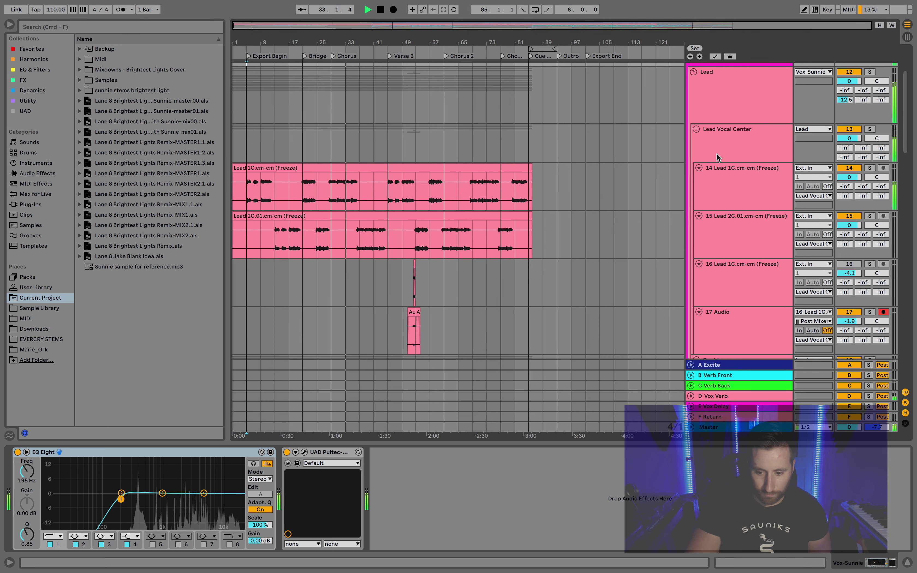
scroll(731, 167, down, 4)
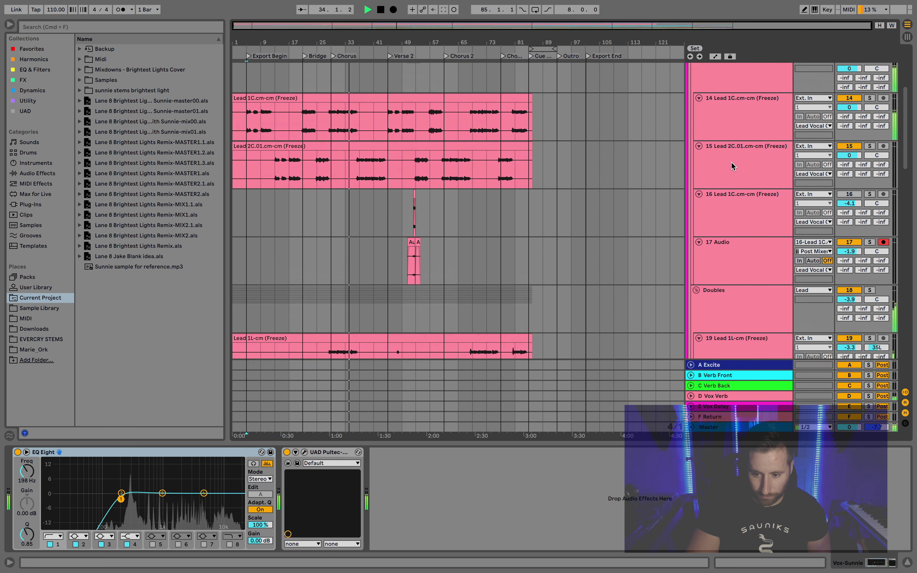
scroll(733, 165, up, 2)
click(733, 121)
scroll(734, 133, down, 12)
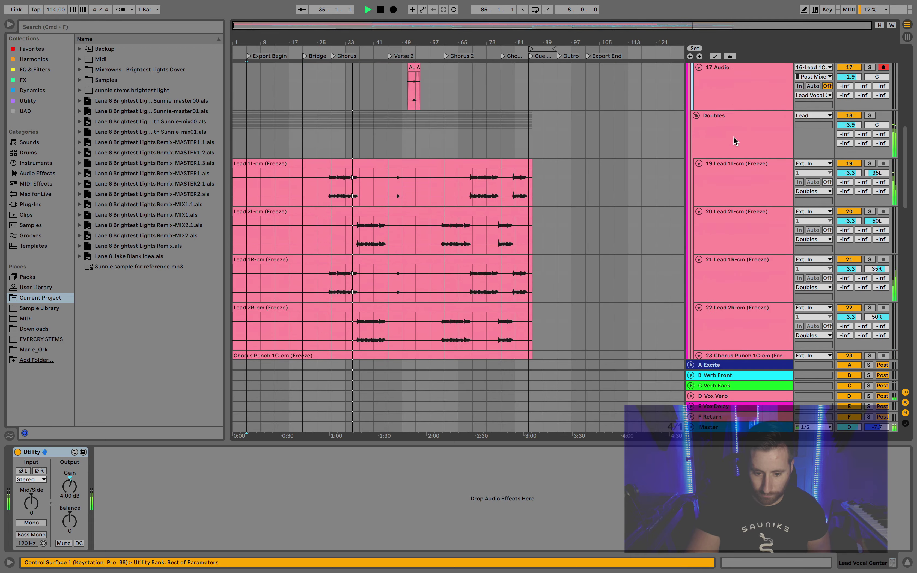
scroll(735, 141, down, 10)
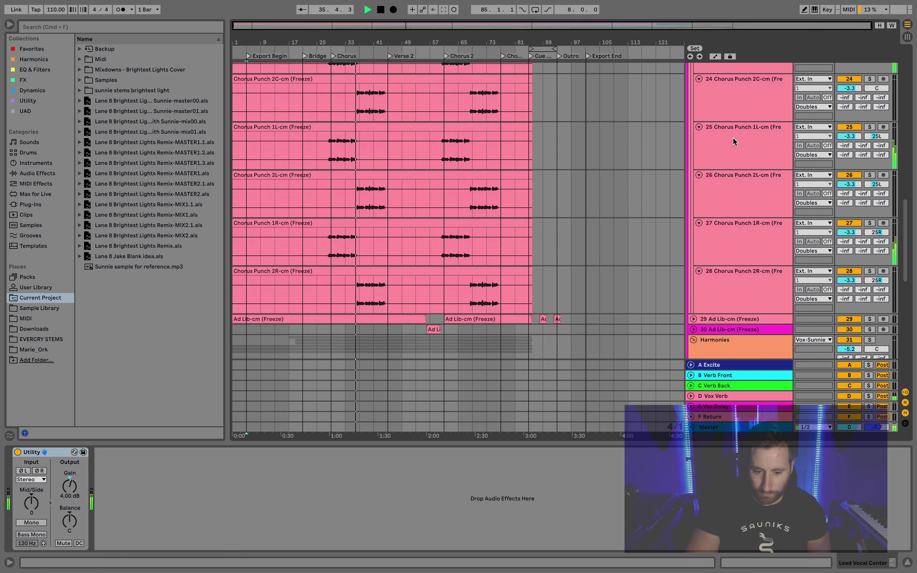
scroll(735, 141, down, 10)
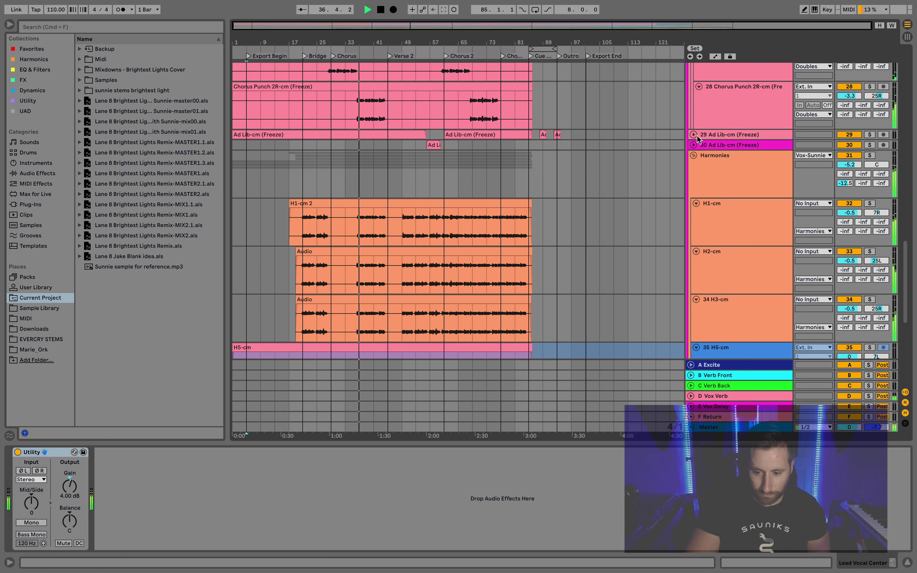
scroll(697, 140, down, 6)
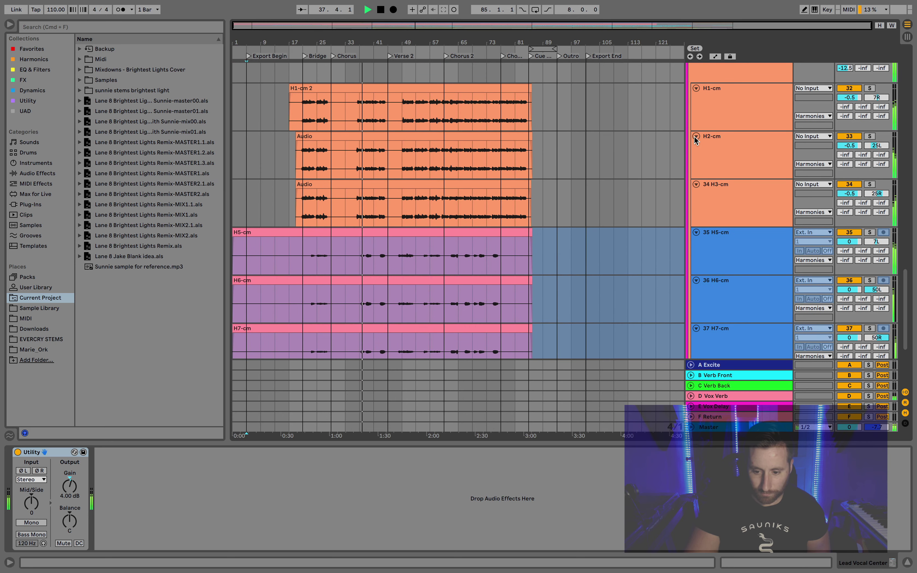
scroll(696, 140, down, 6)
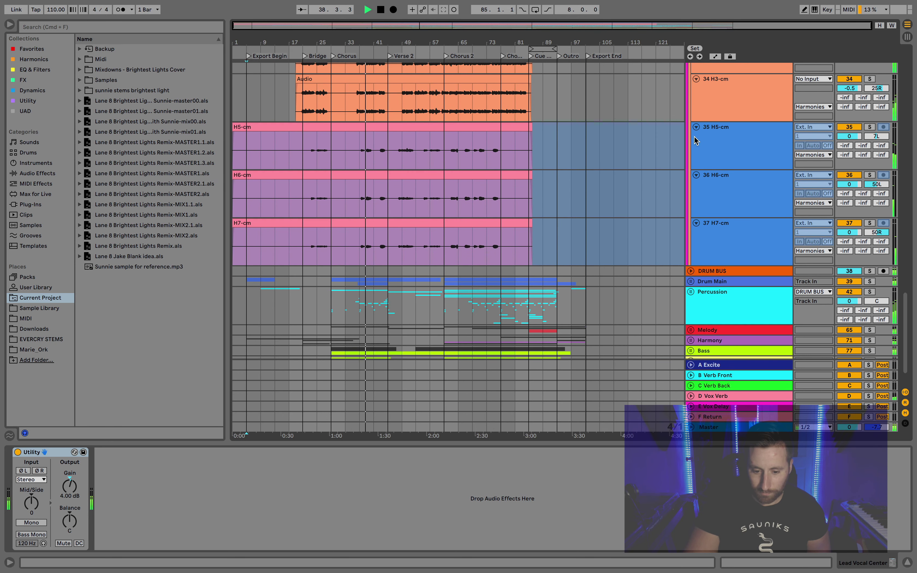
Show the DRUM BUS device chain, unfold the Drum Main group, and expand the DRUM BUS and Snare tracks.
scroll(696, 141, down, 3)
click(691, 229)
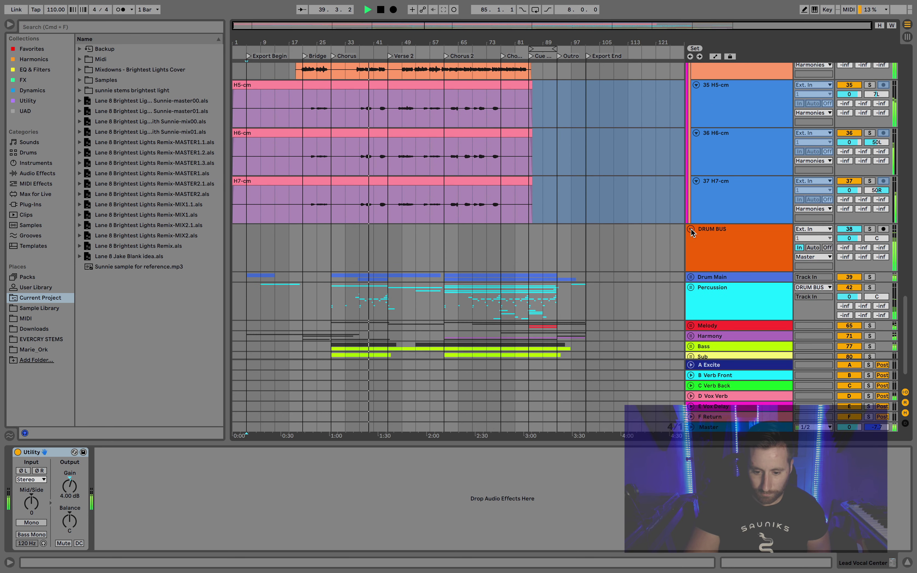
click(691, 229)
click(712, 230)
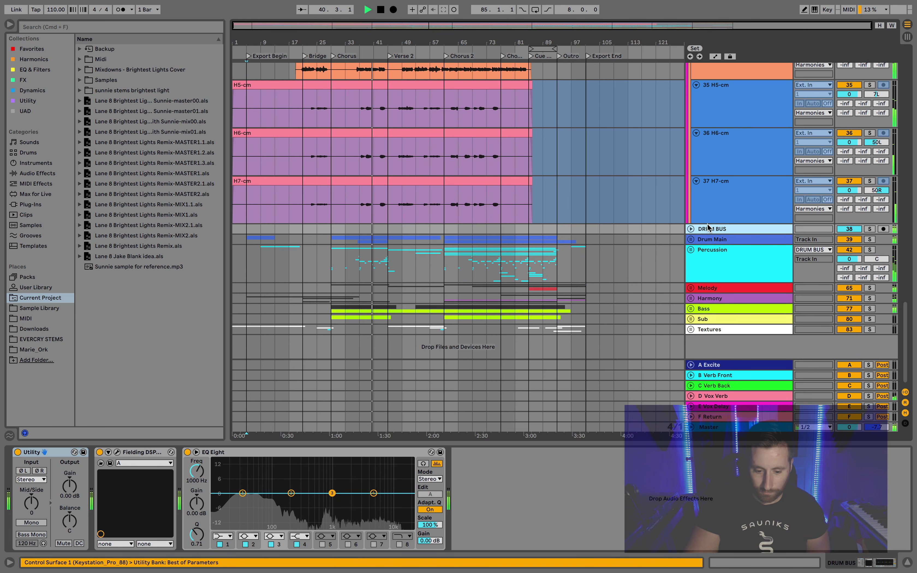
click(691, 239)
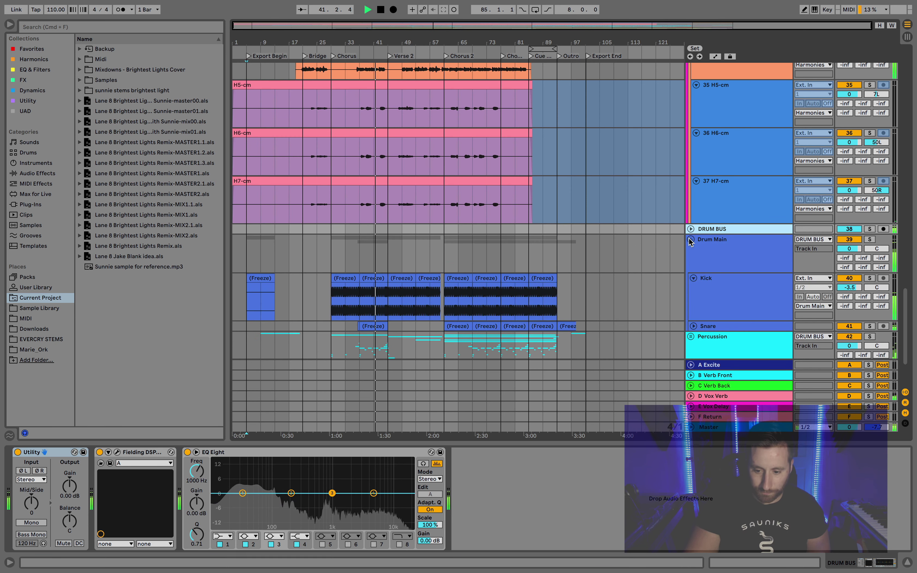
scroll(692, 161, down, 5)
click(690, 143)
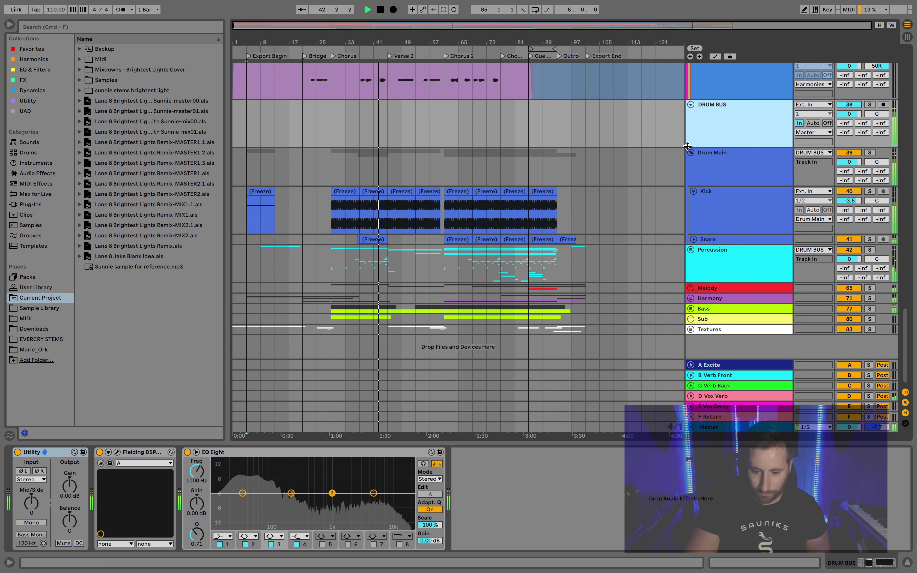
click(691, 239)
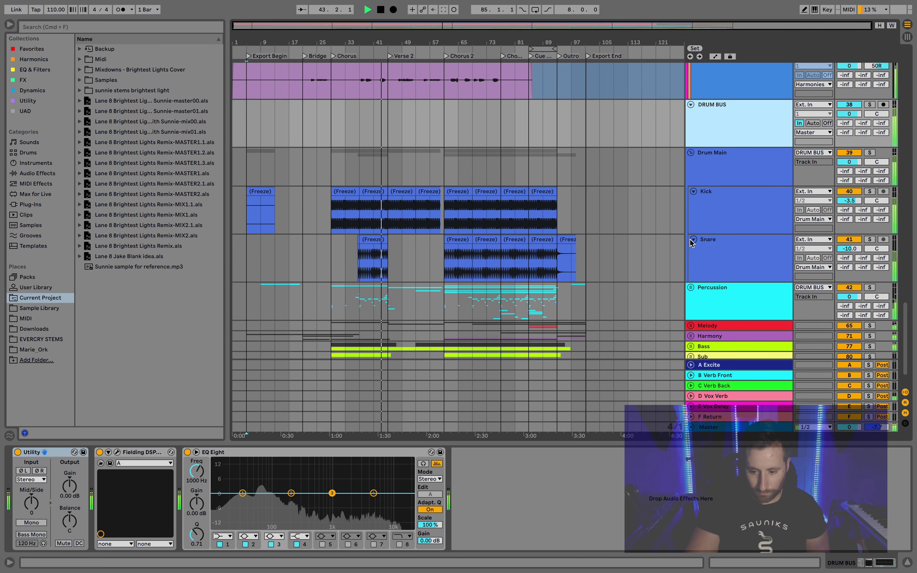
scroll(691, 242, down, 2)
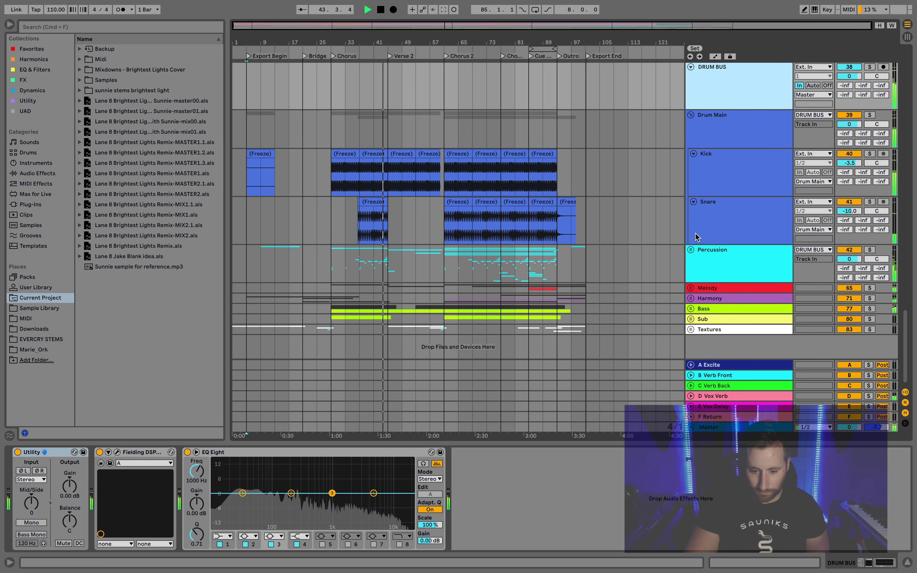
Unfold the Percussion group and look through its drum loop, tom fill, clap and crash tracks.
click(691, 250)
scroll(692, 251, down, 6)
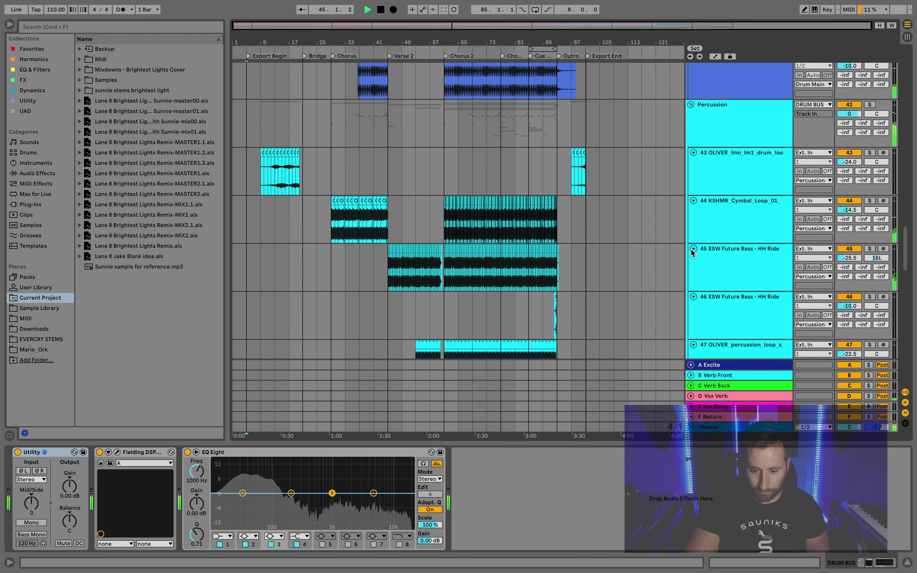
scroll(692, 252, down, 4)
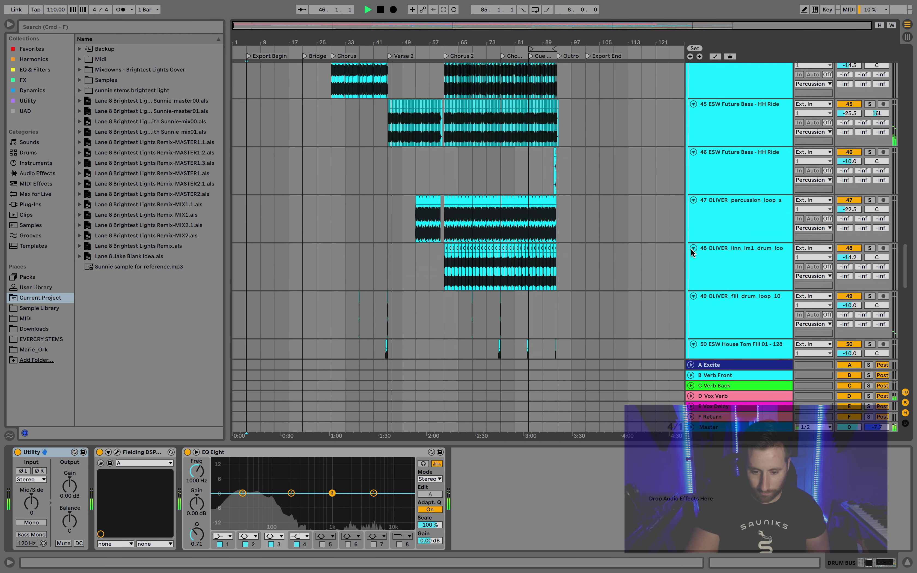
scroll(692, 253, down, 10)
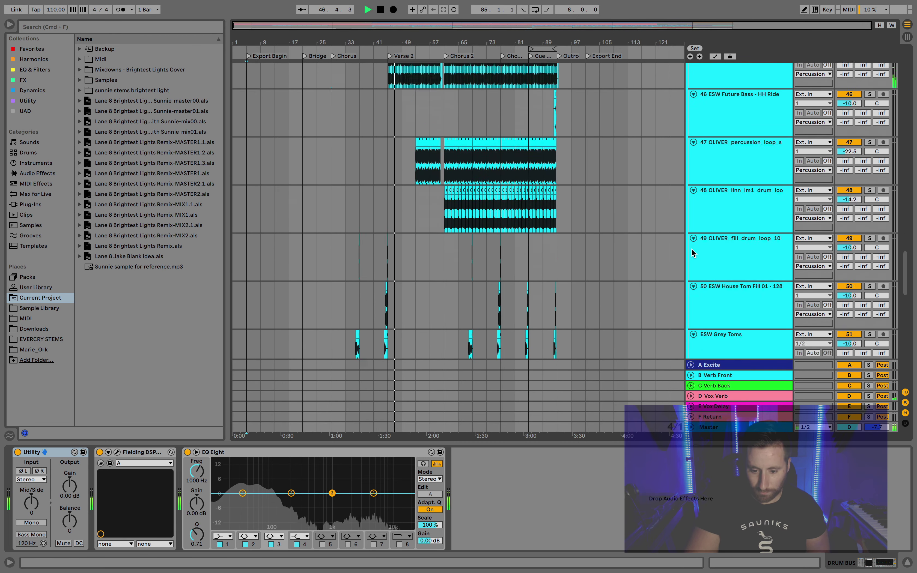
scroll(692, 252, down, 5)
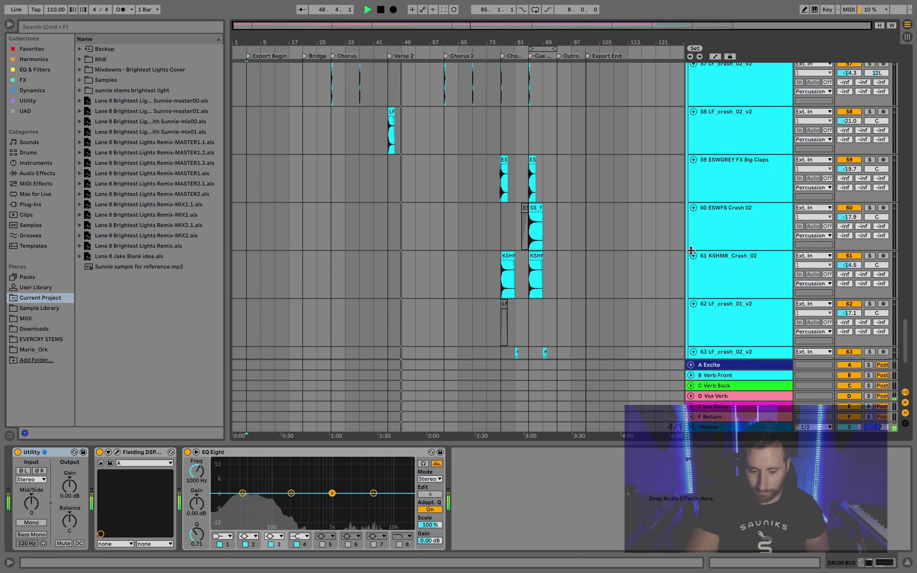
scroll(691, 250, down, 3)
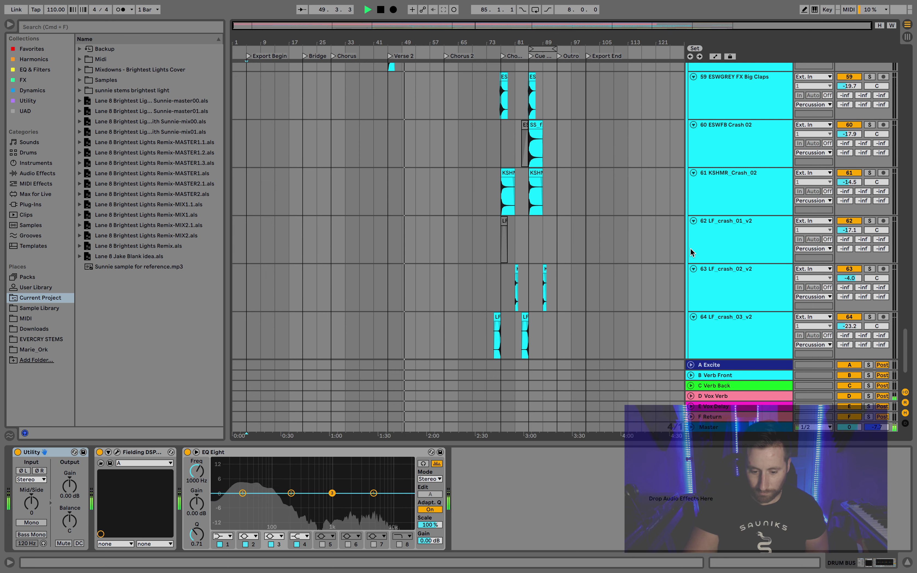
scroll(689, 248, down, 3)
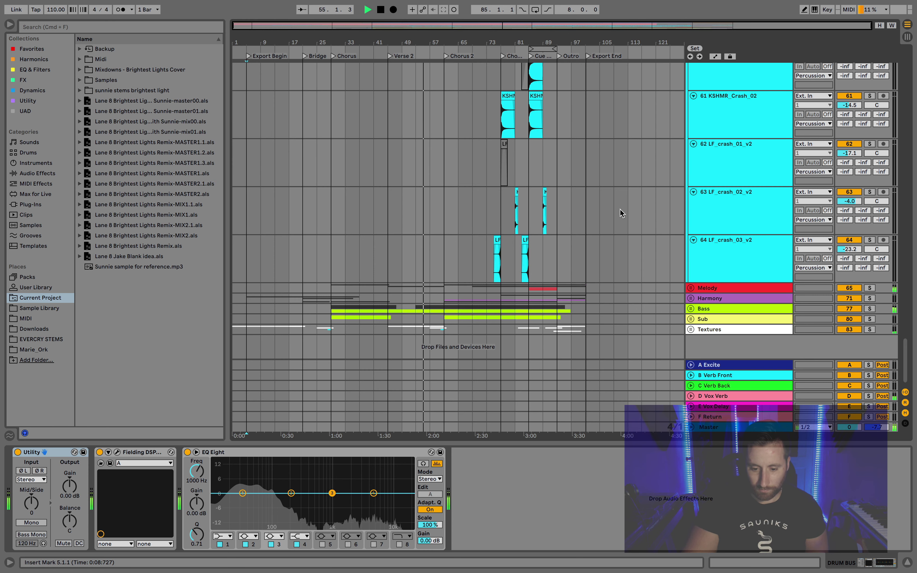
scroll(701, 303, up, 1)
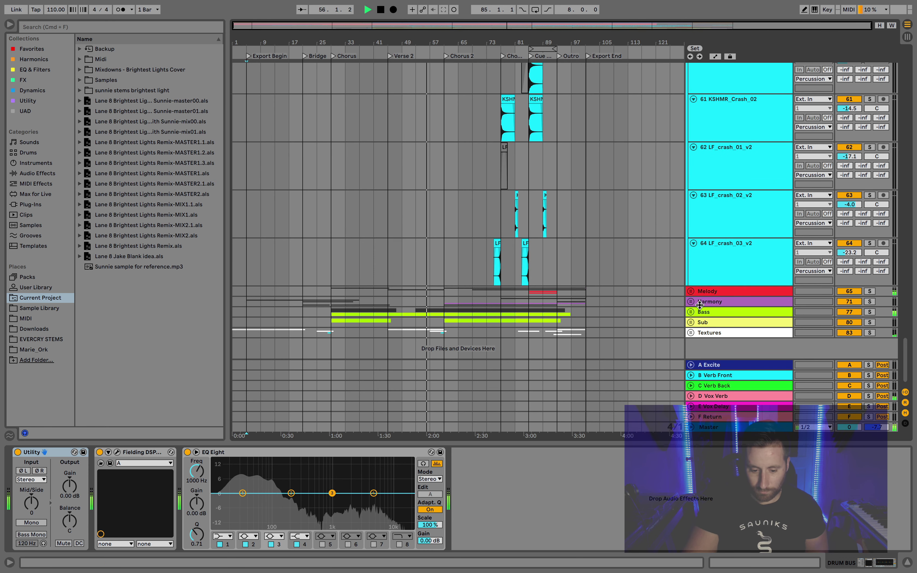
Unfold the Melody group and look through its Plucked Strings, Arp and Final String Lead tracks.
click(690, 291)
scroll(686, 291, down, 10)
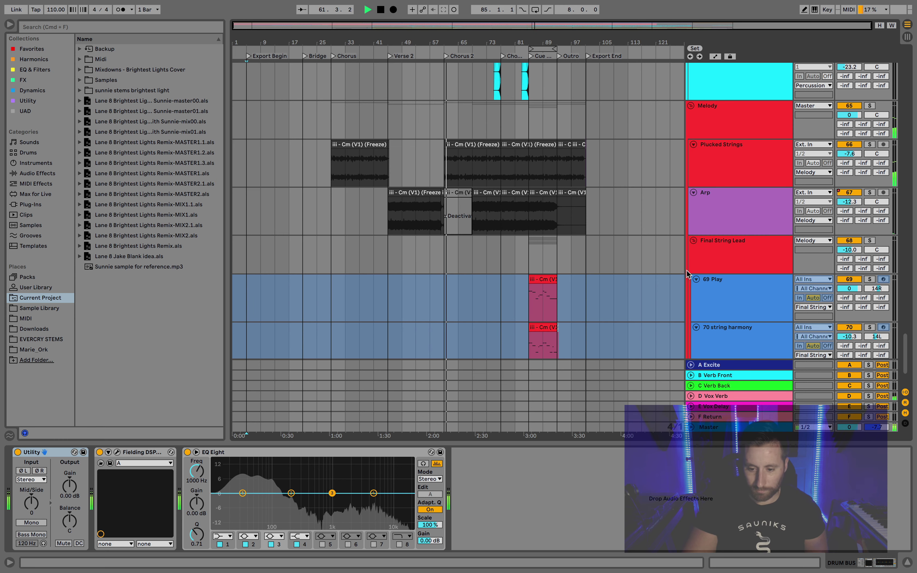
scroll(707, 279, down, 4)
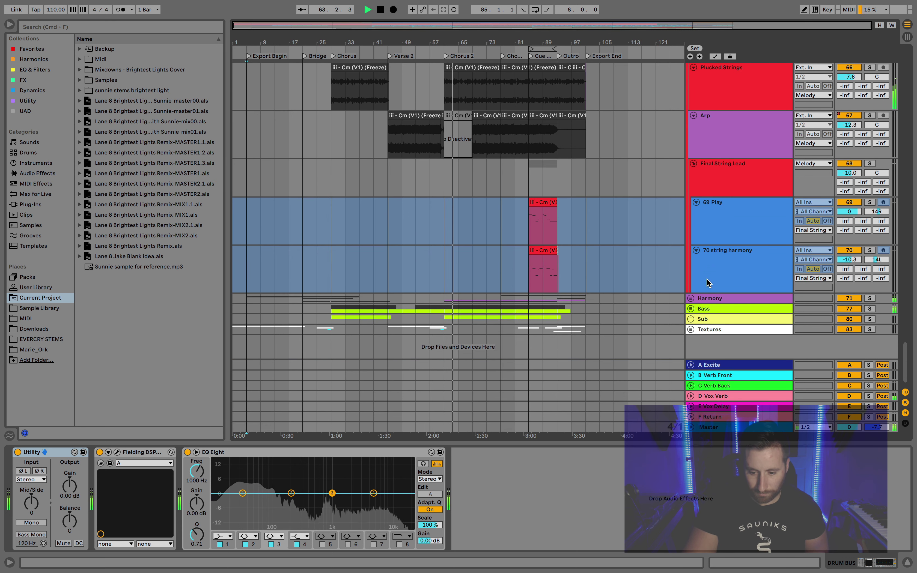
Unfold the Bass group and examine its two Serum tracks.
click(691, 310)
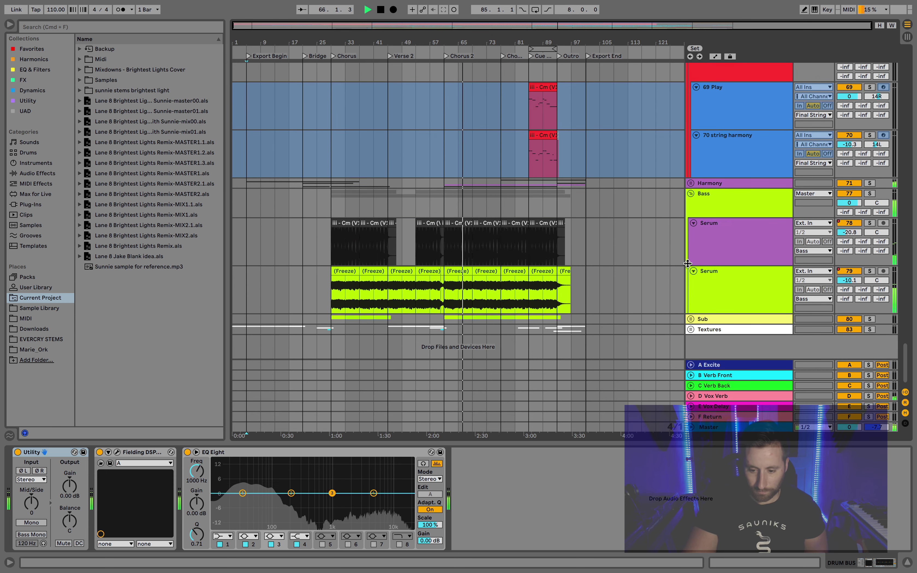
click(693, 224)
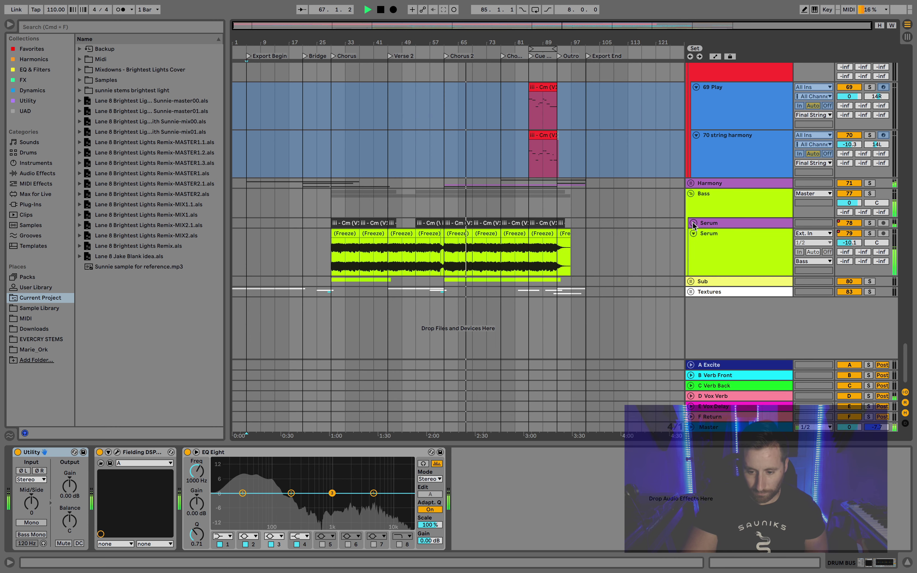
click(694, 224)
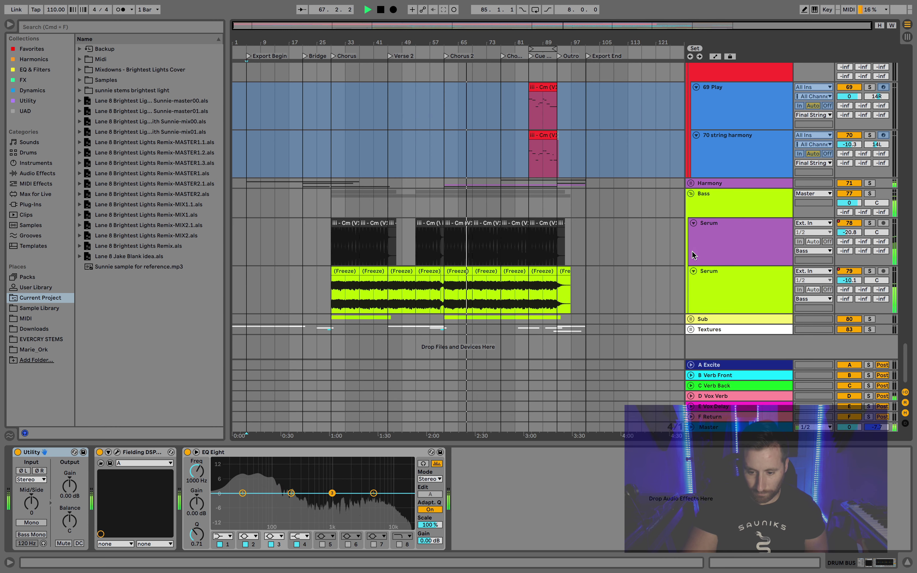
Unfold the Sub and Textures groups to look at their tracks.
click(690, 318)
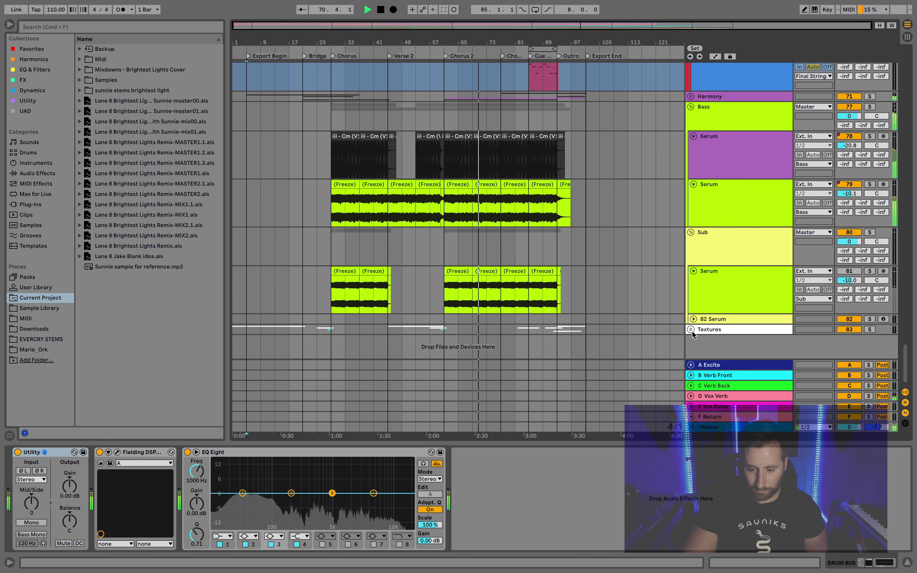
click(691, 329)
click(691, 329)
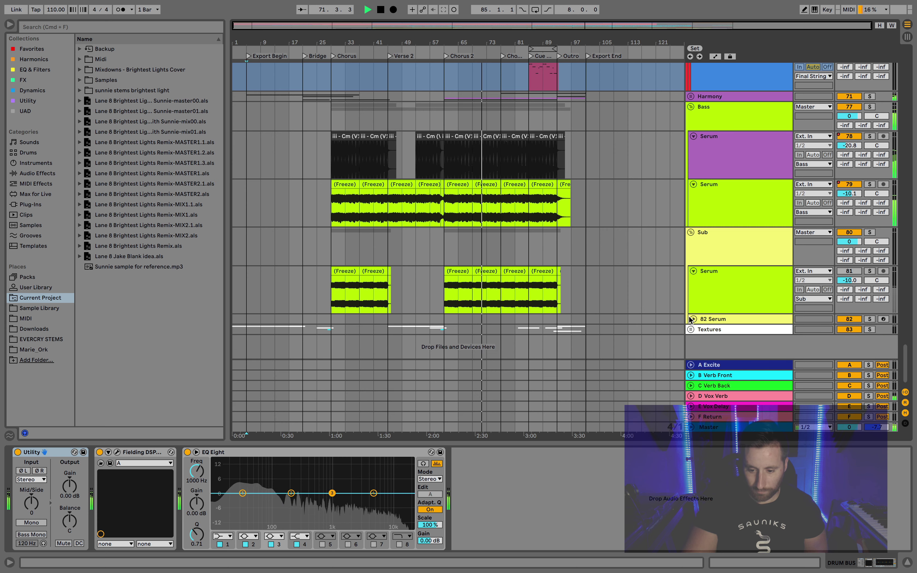
click(690, 329)
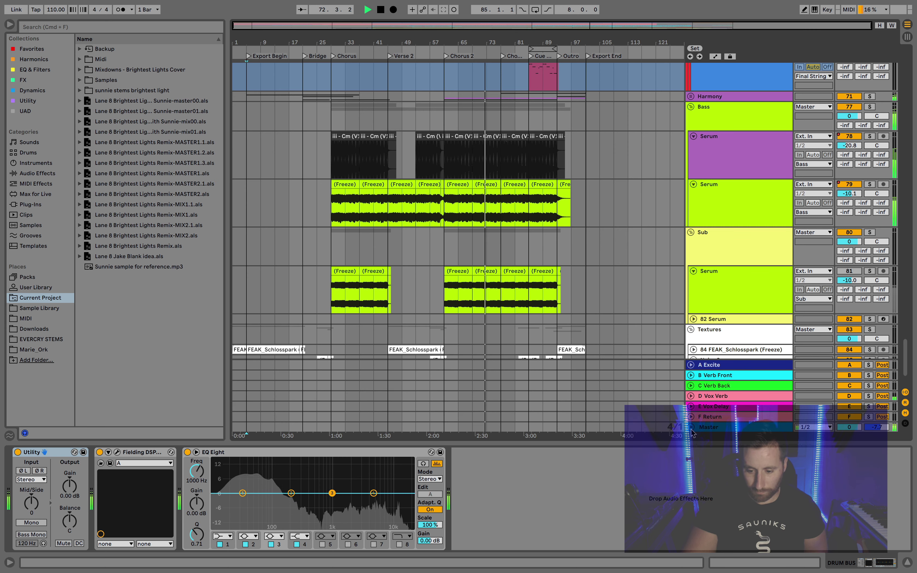
Expand and collapse the Master track, and look back up through the bass, melody and percussion tracks.
click(691, 427)
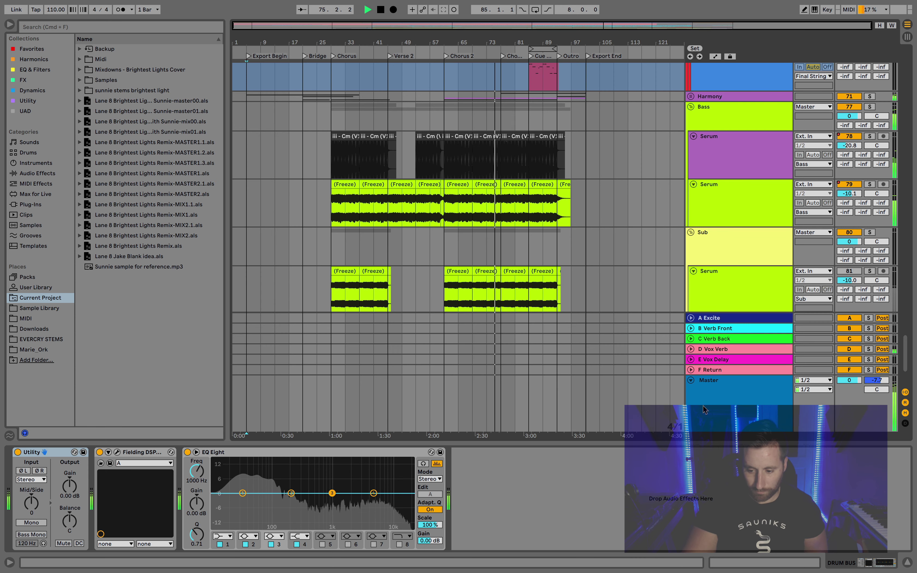
click(691, 380)
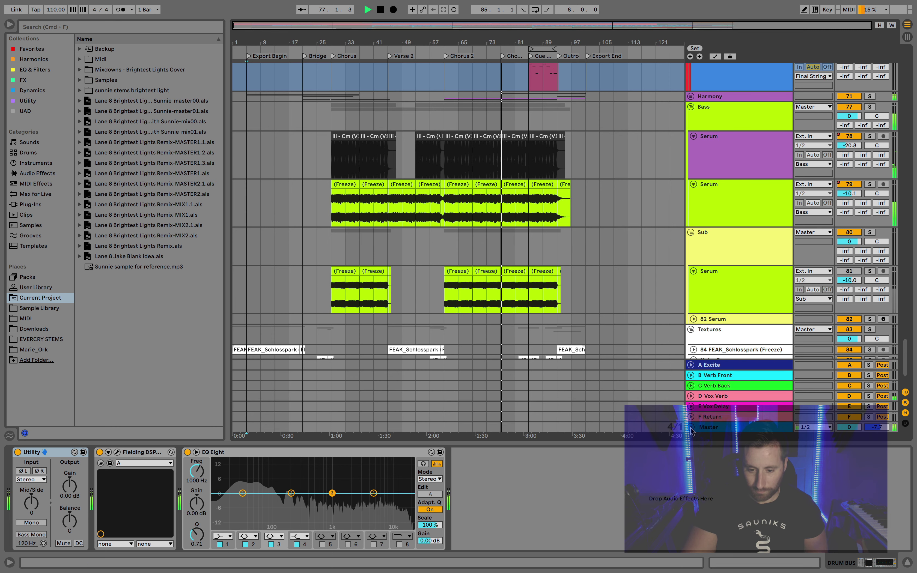
scroll(646, 285, up, 5)
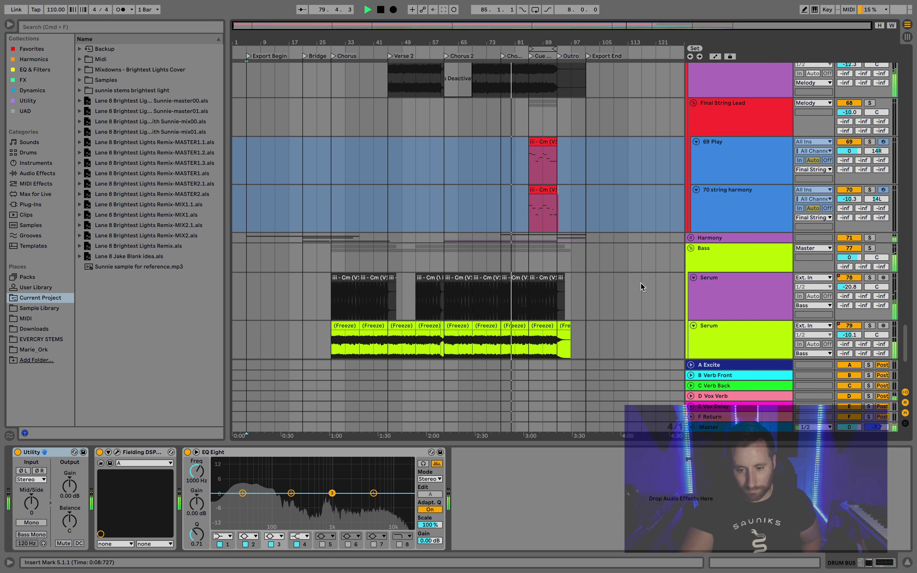
scroll(641, 282, up, 6)
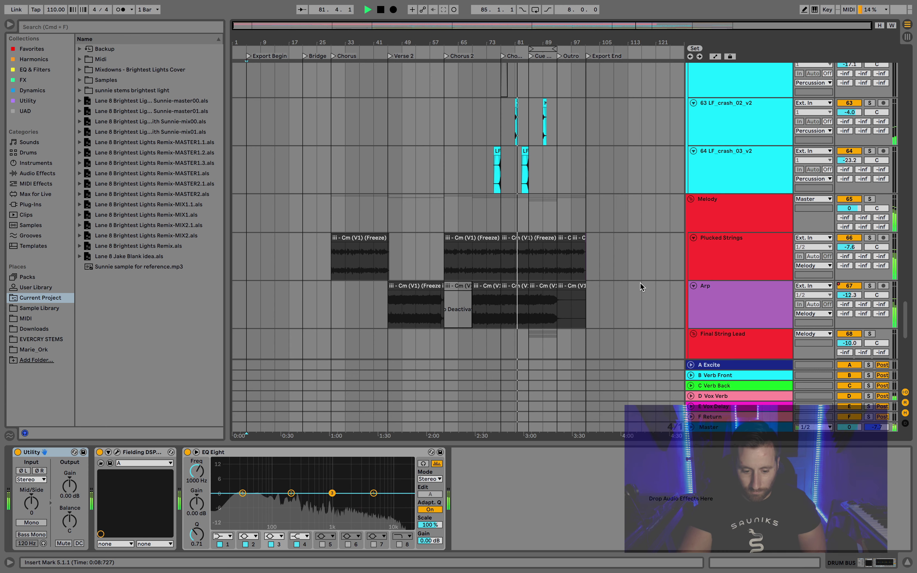
scroll(639, 283, up, 15)
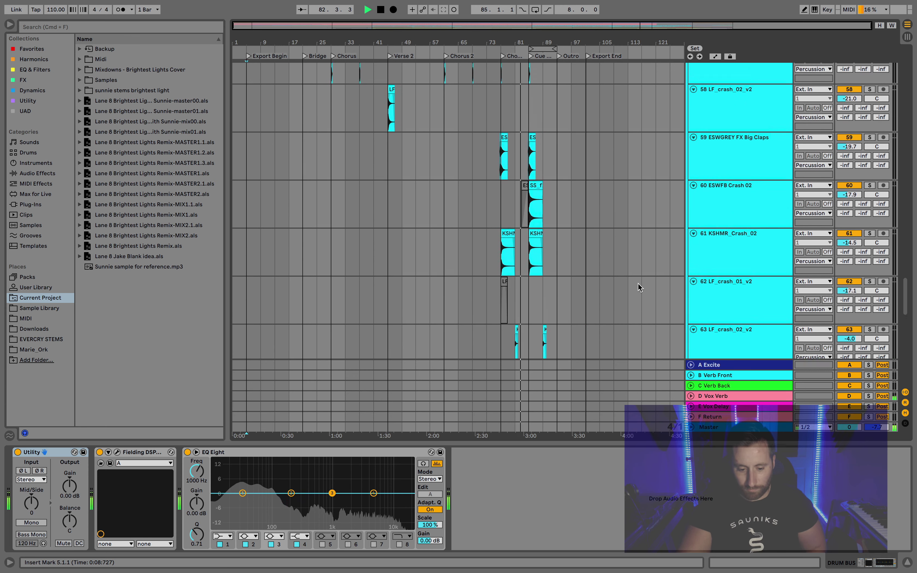
Look back up through the percussion, harmony and lead vocal tracks during playback, and stop playback near the Export End marker.
scroll(639, 285, up, 17)
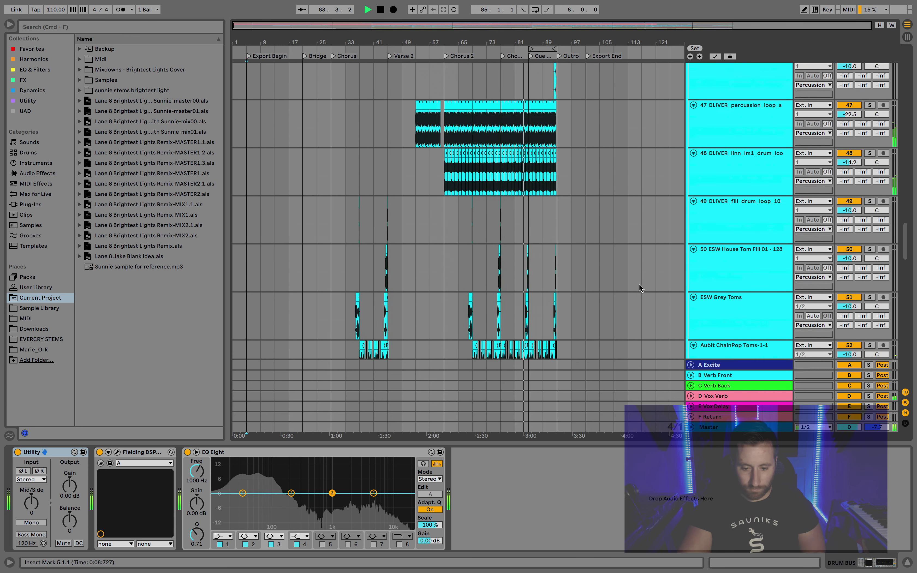
scroll(650, 289, up, 12)
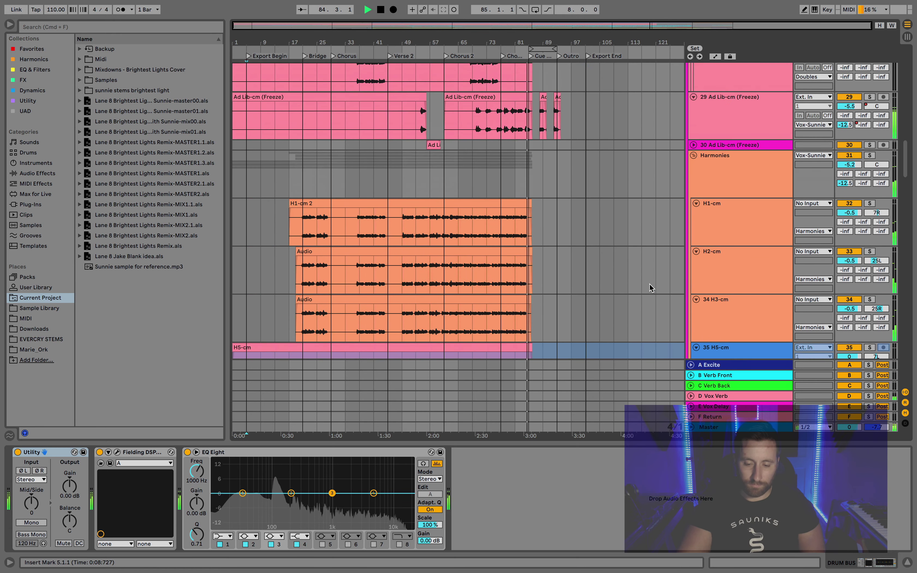
scroll(649, 285, up, 5)
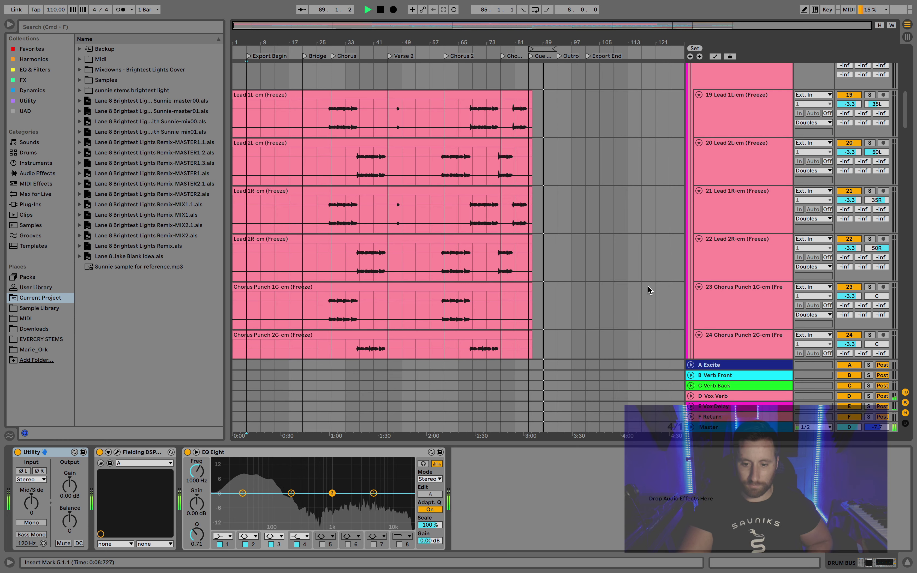
scroll(647, 290, up, 10)
scroll(648, 287, down, 12)
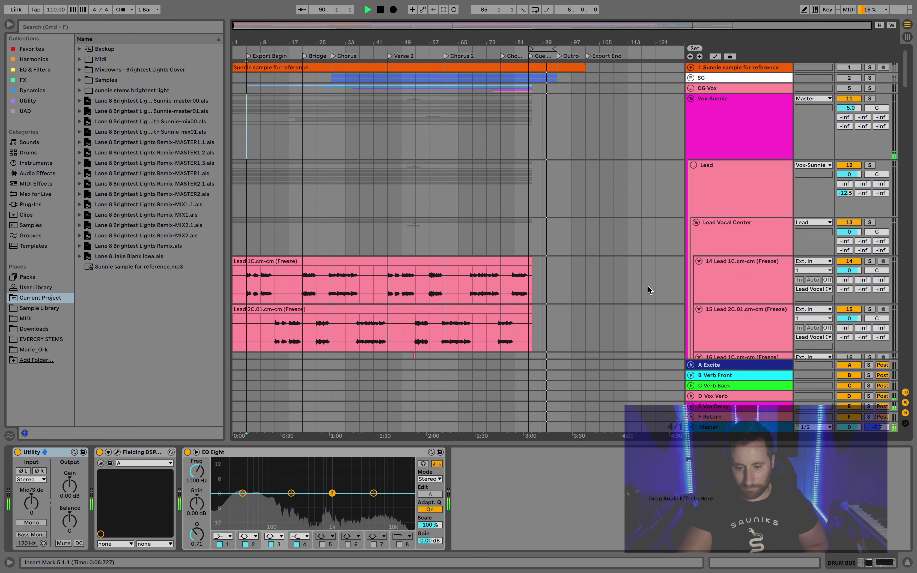
scroll(648, 290, down, 3)
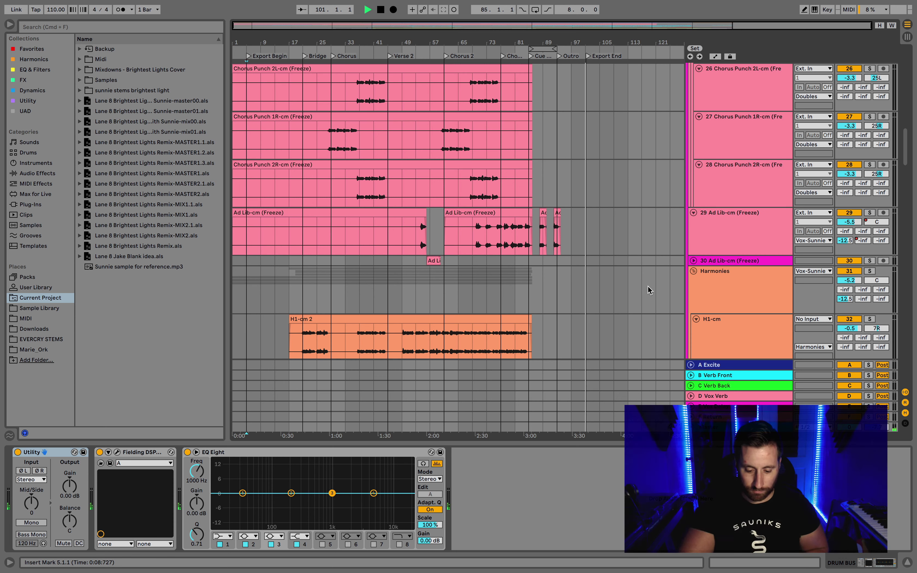
key(space)
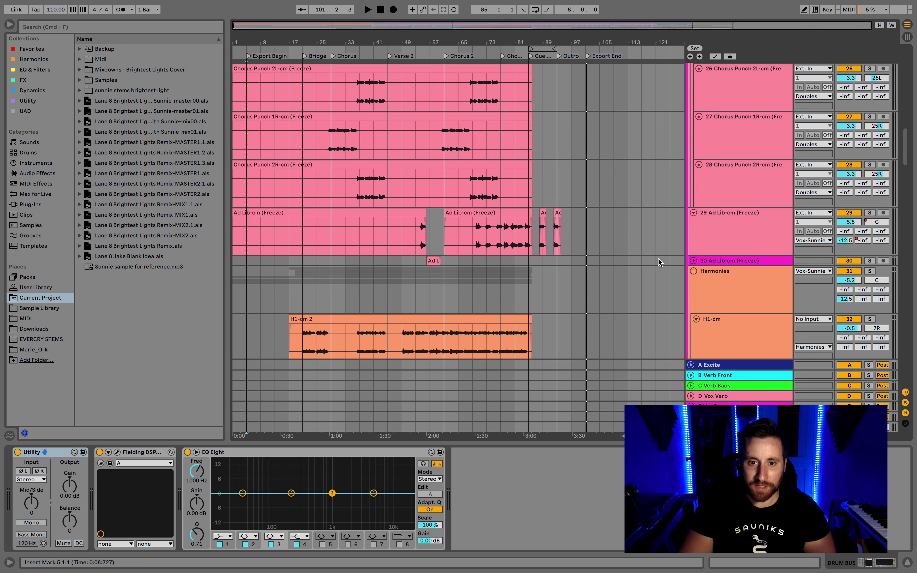
Examine the Vox-Sunnie group's Lead Vocal Center, Doubles and Harmonies tracks.
scroll(671, 244, up, 10)
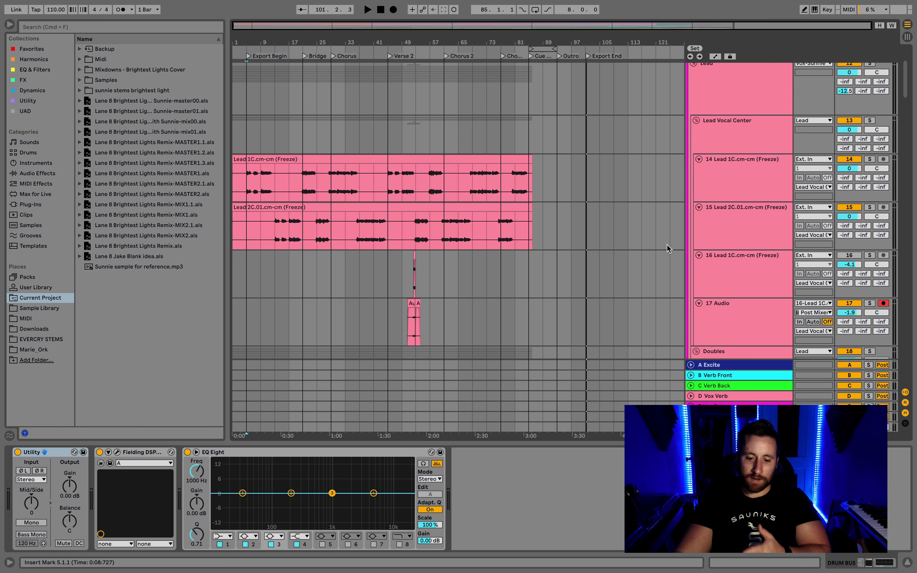
scroll(413, 189, down, 5)
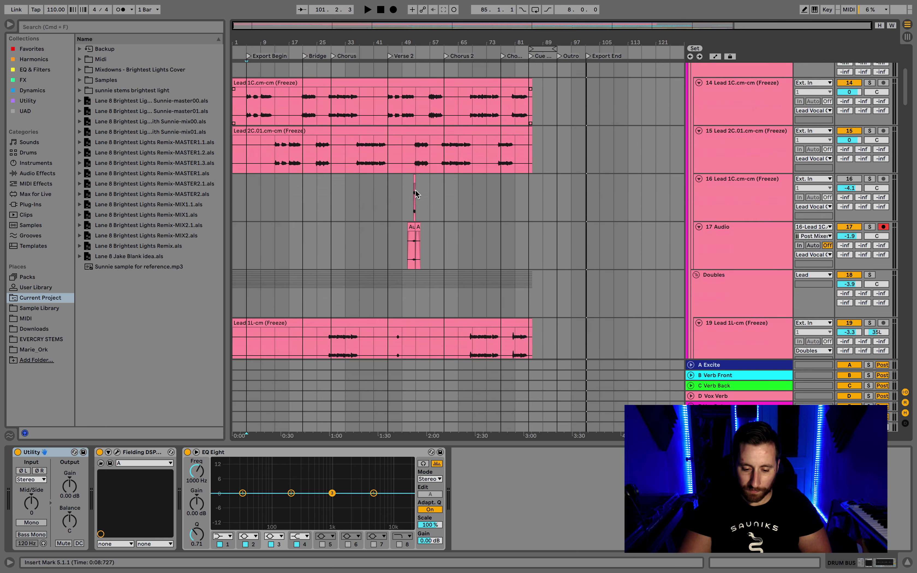
scroll(396, 156, down, 1)
scroll(422, 190, down, 6)
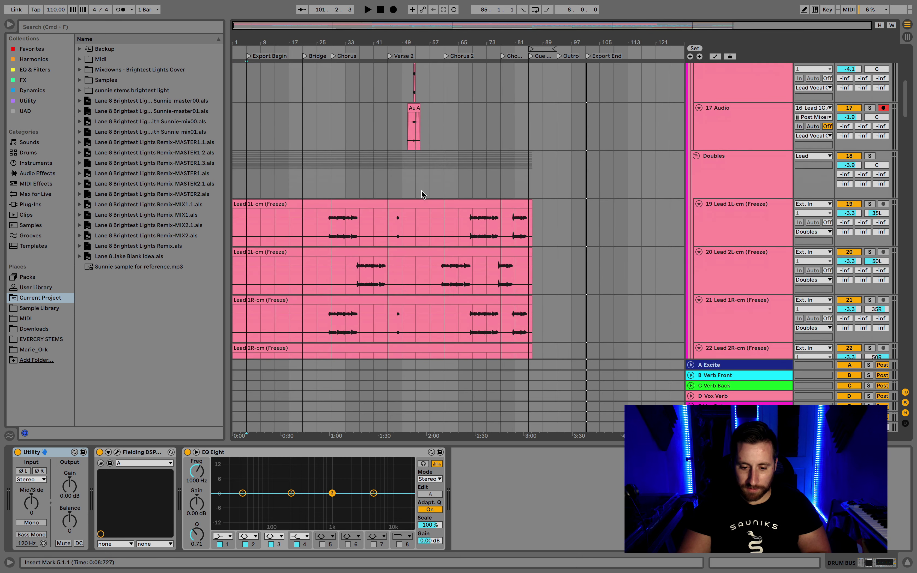
scroll(425, 183, down, 2)
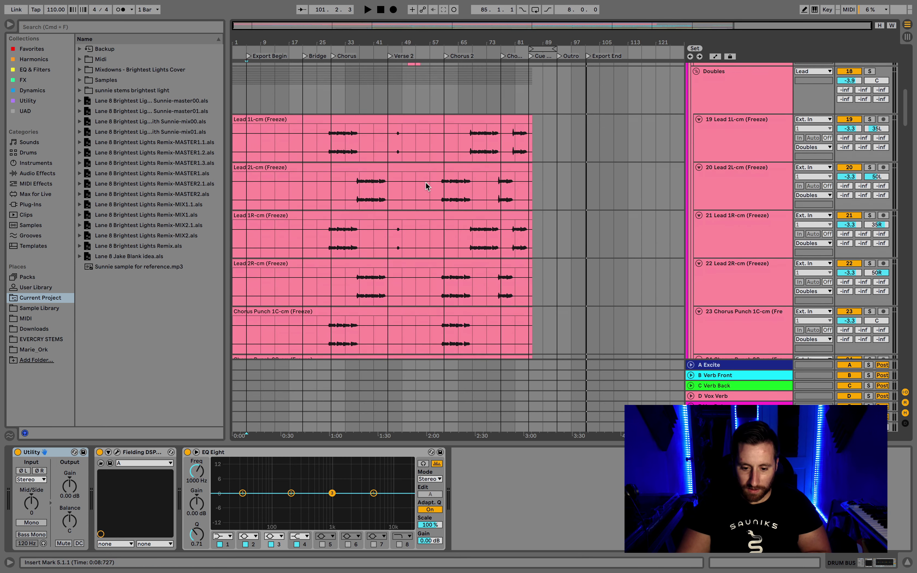
scroll(432, 273, up, 2)
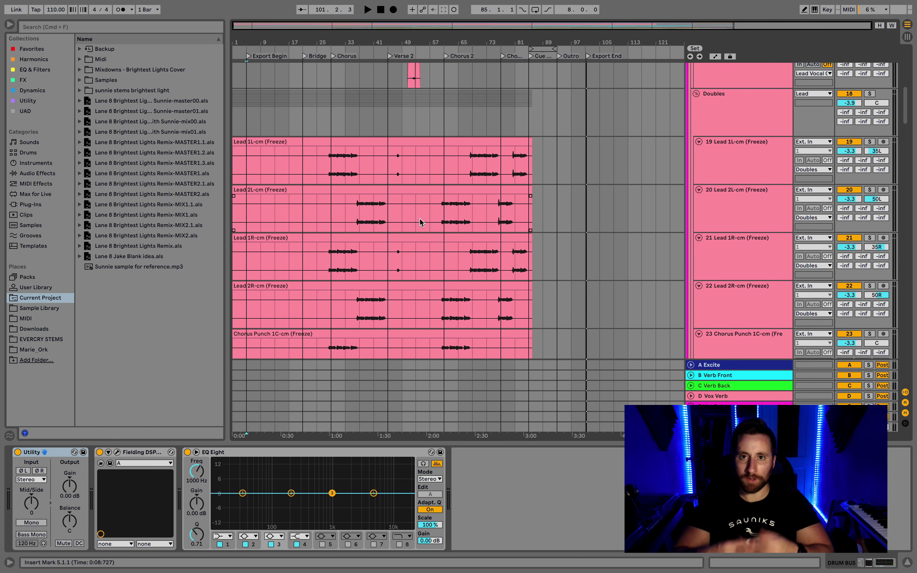
scroll(437, 182, down, 4)
scroll(437, 193, down, 18)
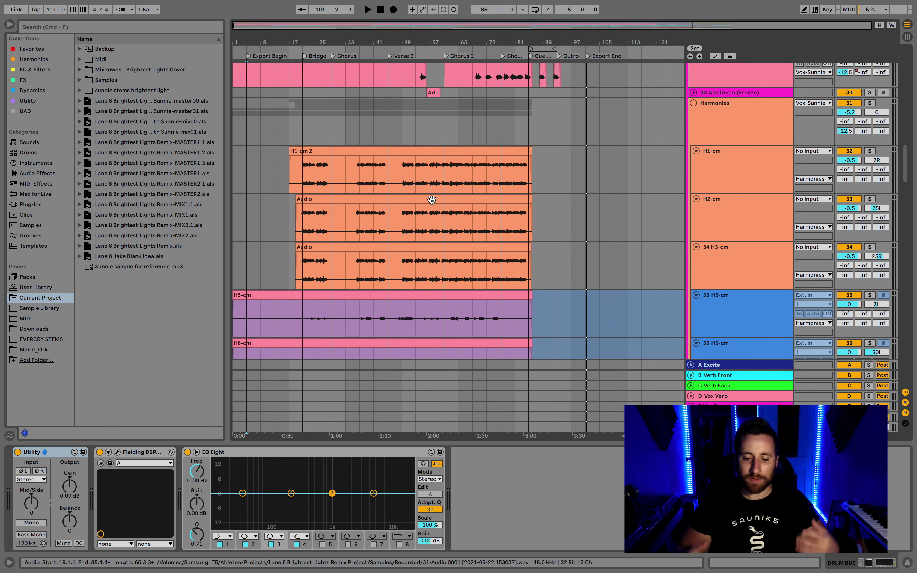
scroll(434, 203, up, 20)
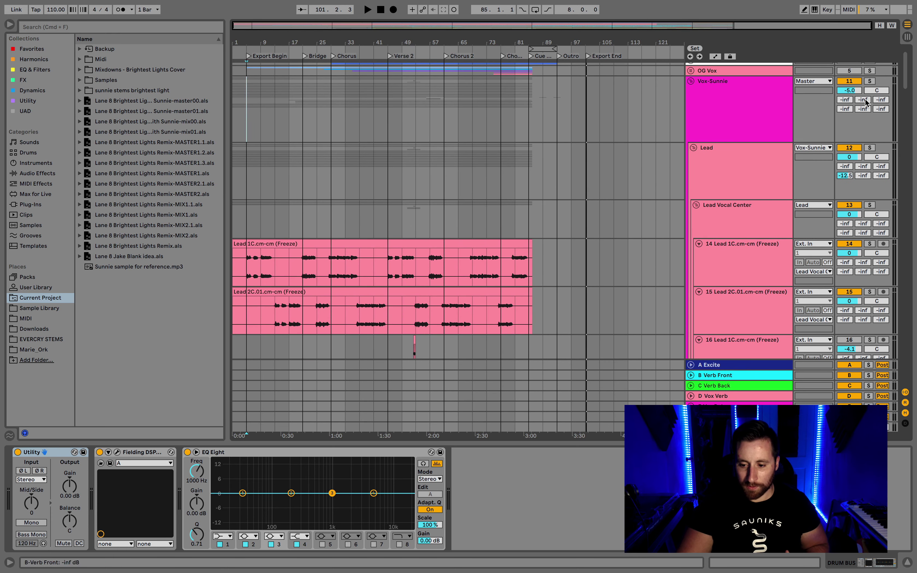
Solo the Vox-Sunnie group and play it from the Chorus marker while viewing its doubles, chorus punches and harmonies.
click(869, 80)
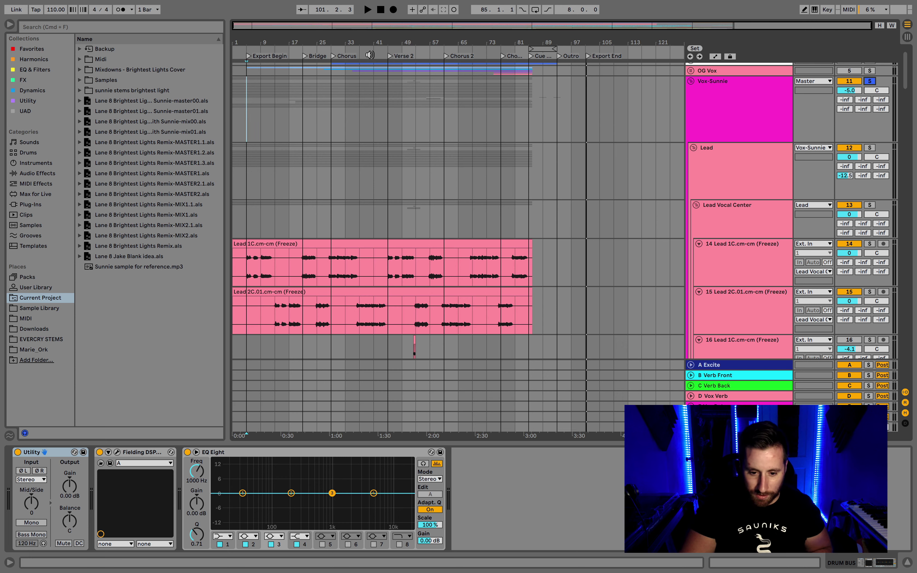
click(336, 49)
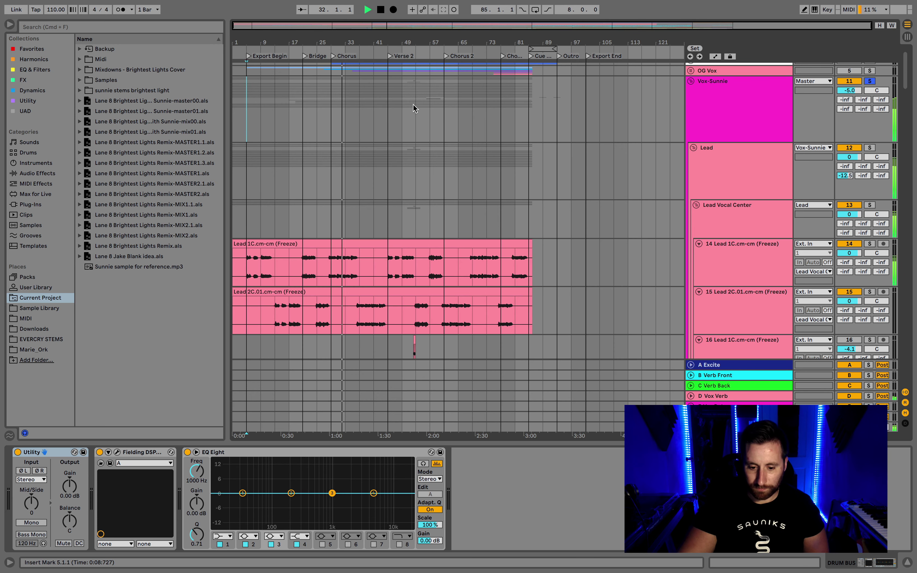
scroll(512, 266, down, 15)
scroll(513, 267, down, 12)
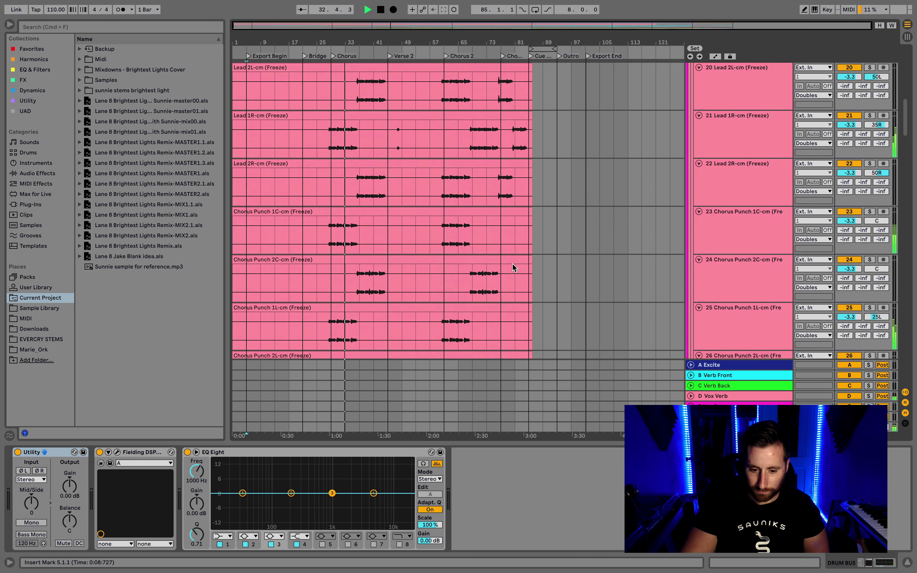
scroll(512, 264, down, 6)
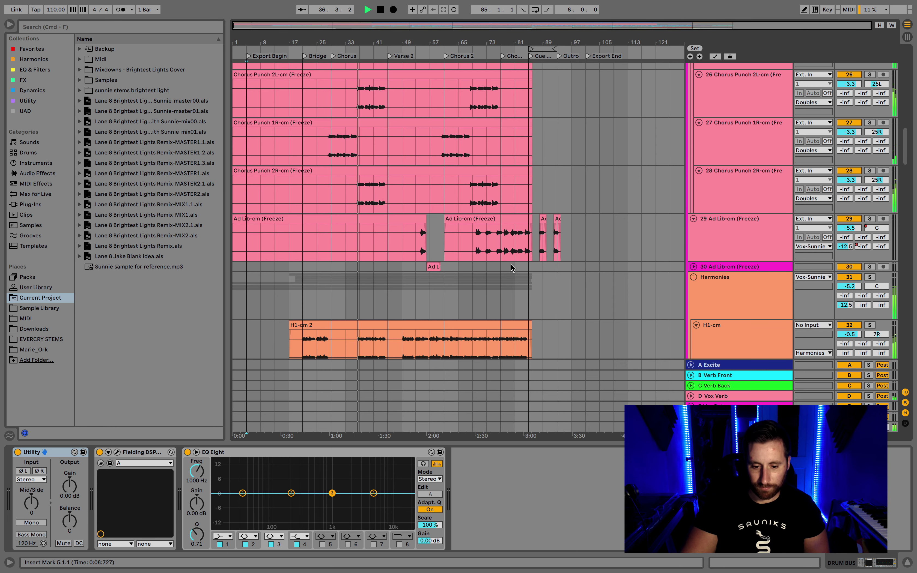
scroll(511, 267, down, 8)
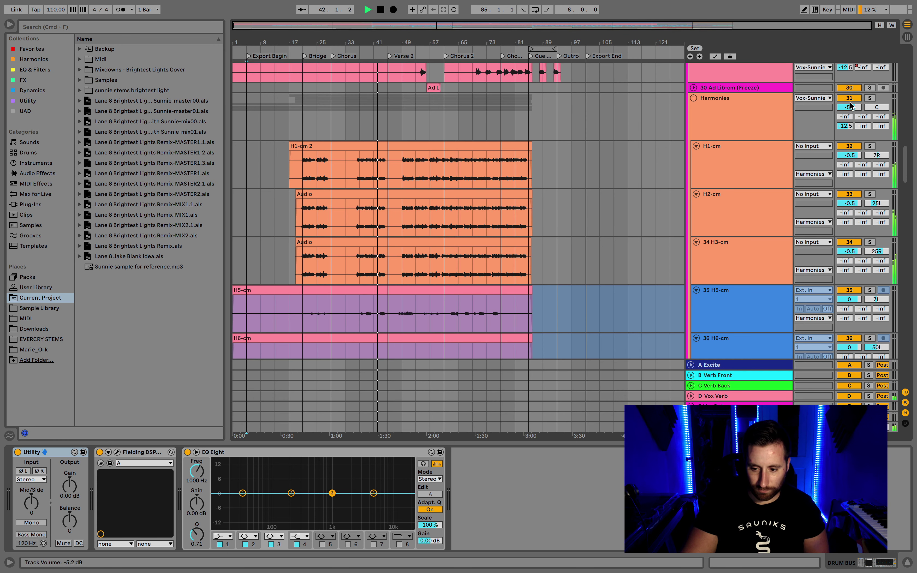
Stop playback and clear the vocal group's solo by toggling solo on and off for the Chorus Punch 1R track.
scroll(848, 108, up, 5)
scroll(846, 108, up, 1)
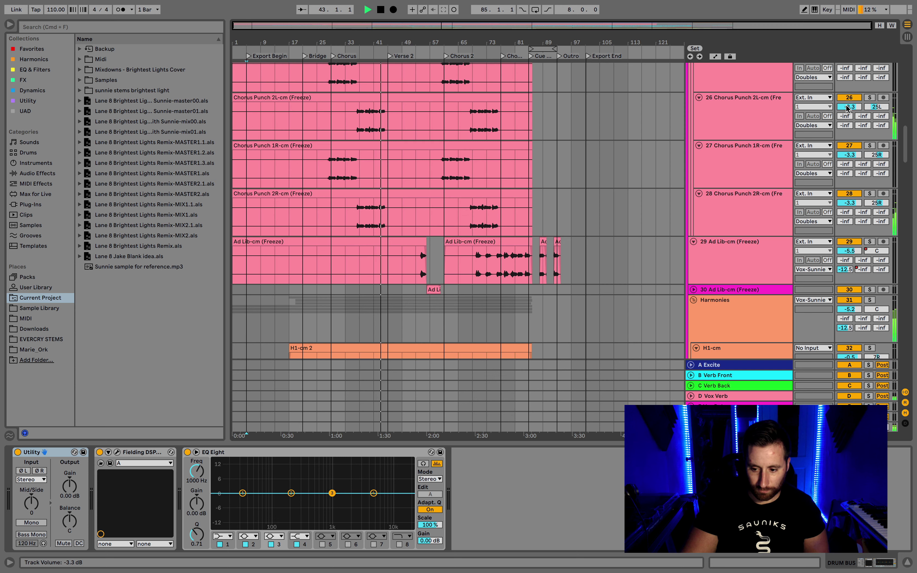
click(870, 147)
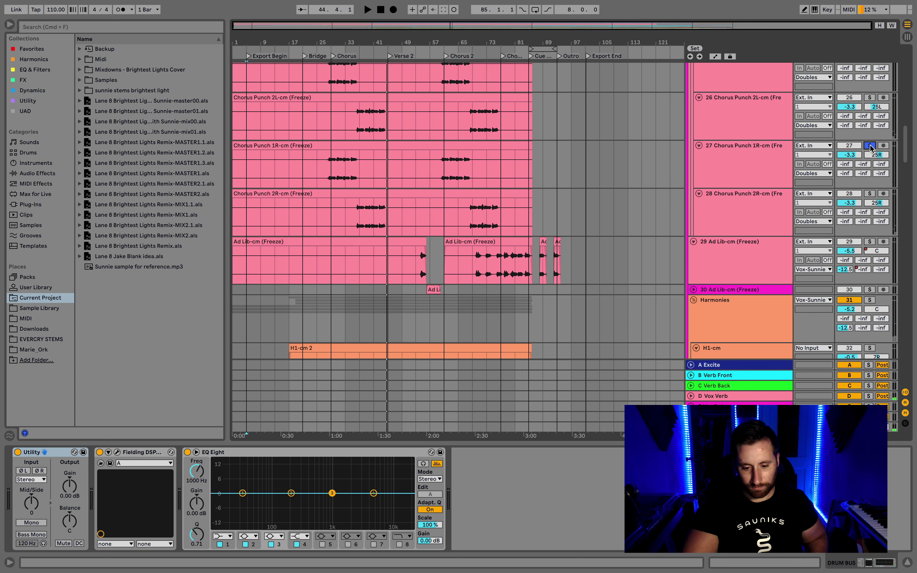
click(870, 146)
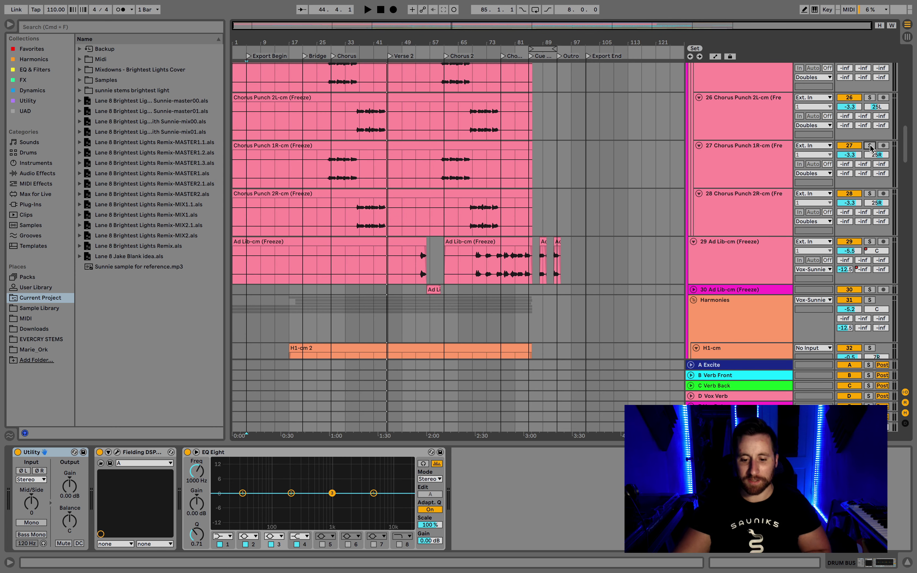
Unfreeze the H5-cm harmony track.
scroll(701, 110, down, 10)
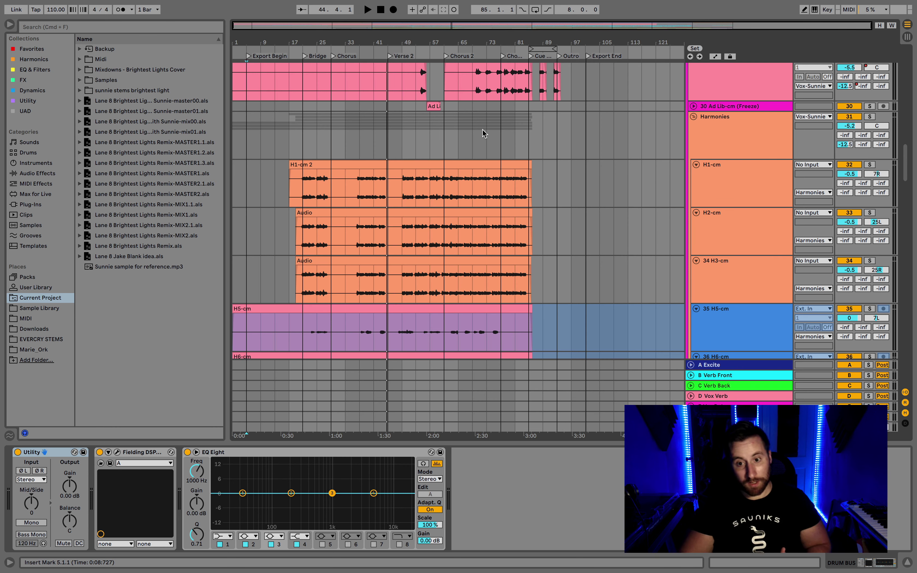
scroll(493, 163, down, 5)
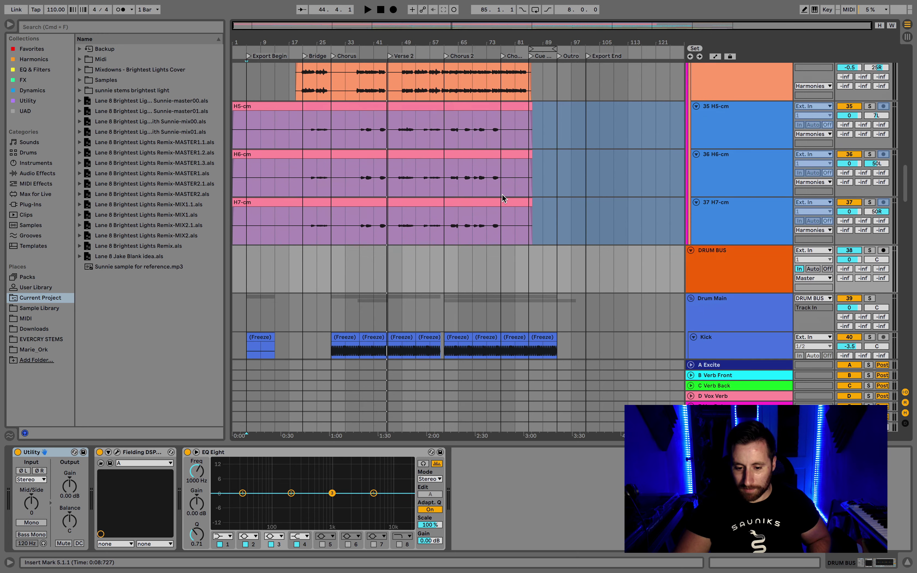
right_click(723, 117)
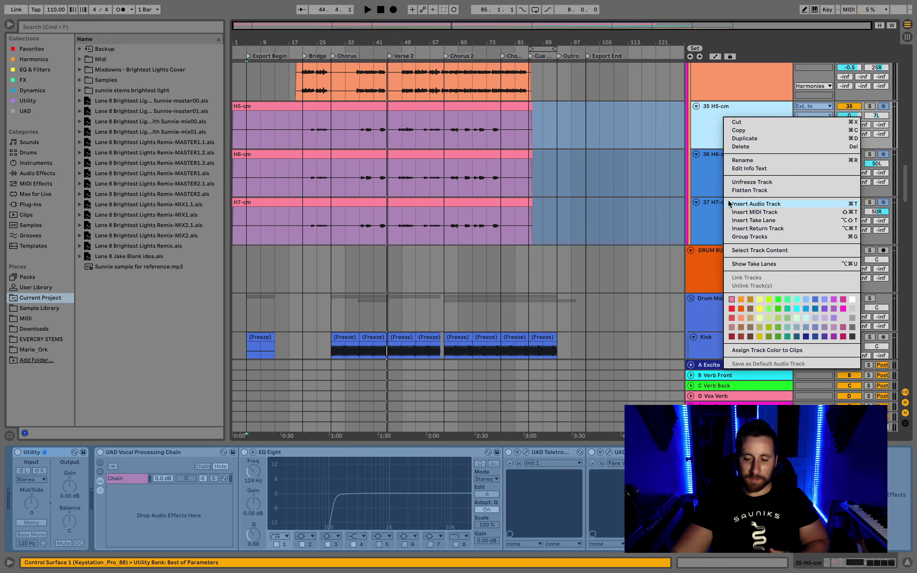
click(742, 184)
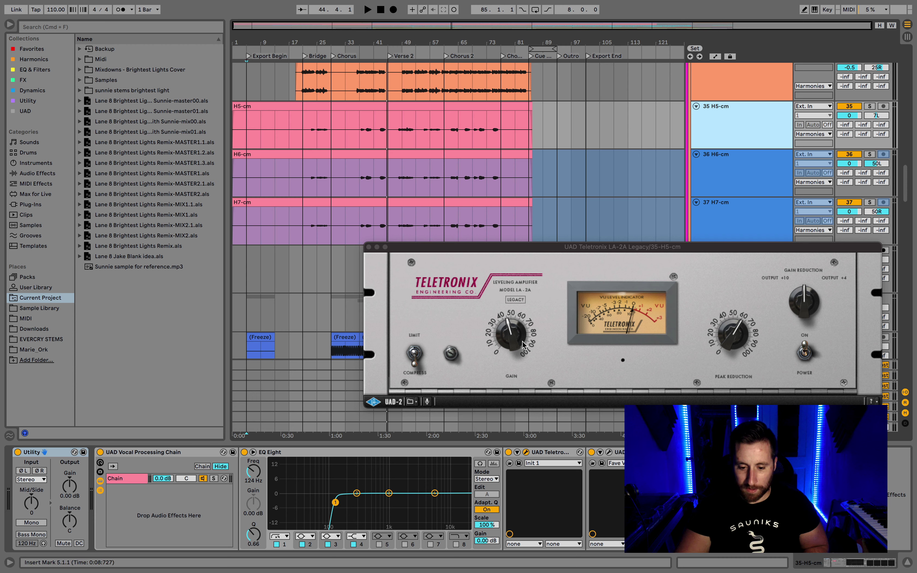
Arrange the H5-cm track's Teletronix LA-2A window above its opened Distressor window to view both compressors' settings.
drag(531, 249, 416, 223)
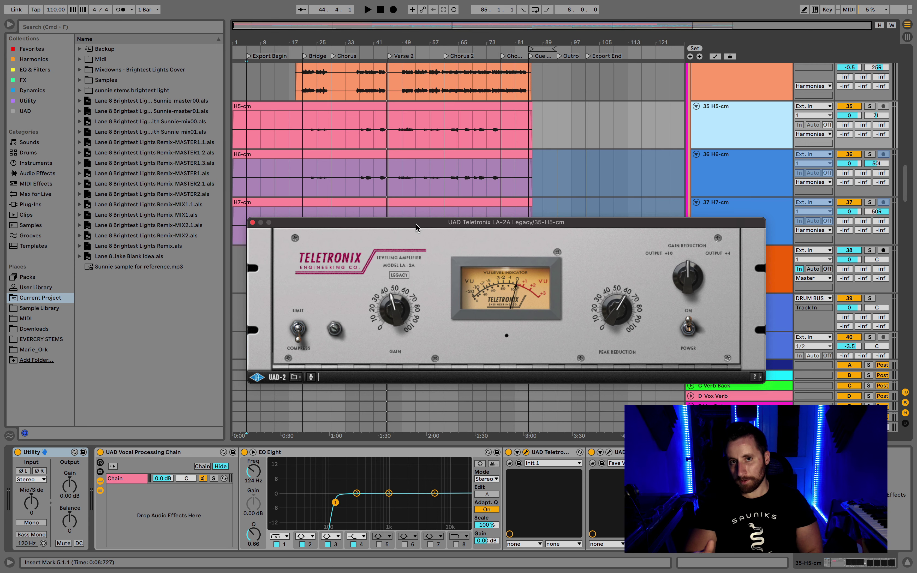
drag(416, 227, 251, 50)
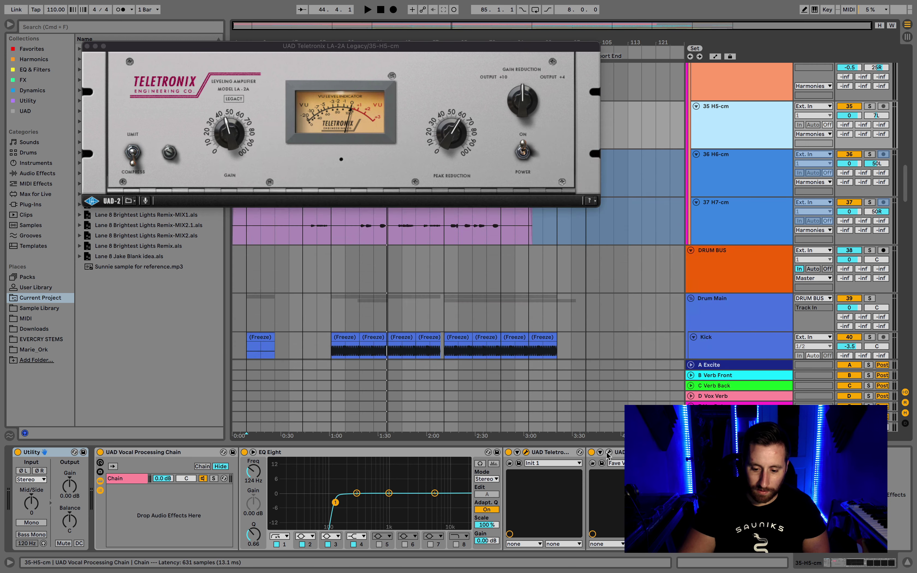
click(609, 453)
drag(491, 132, 387, 179)
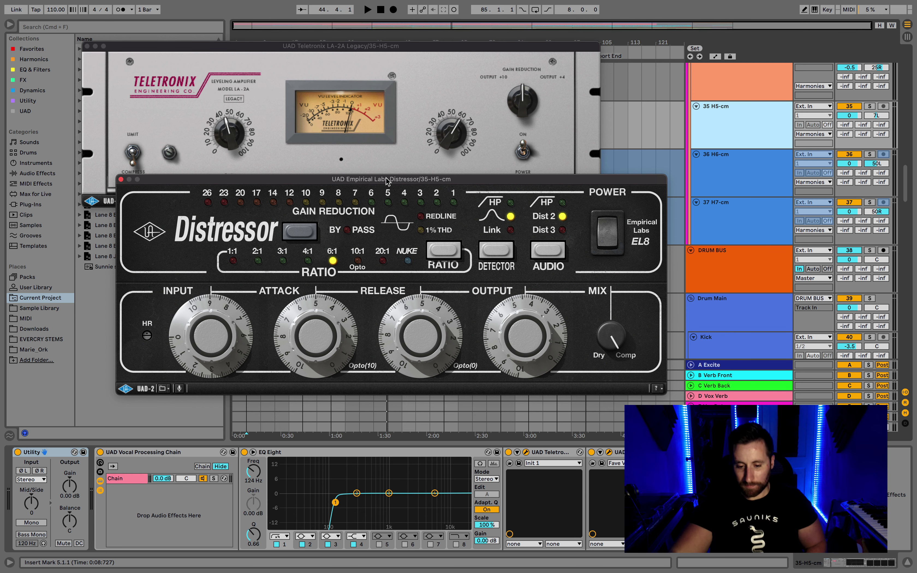
drag(390, 179, 360, 221)
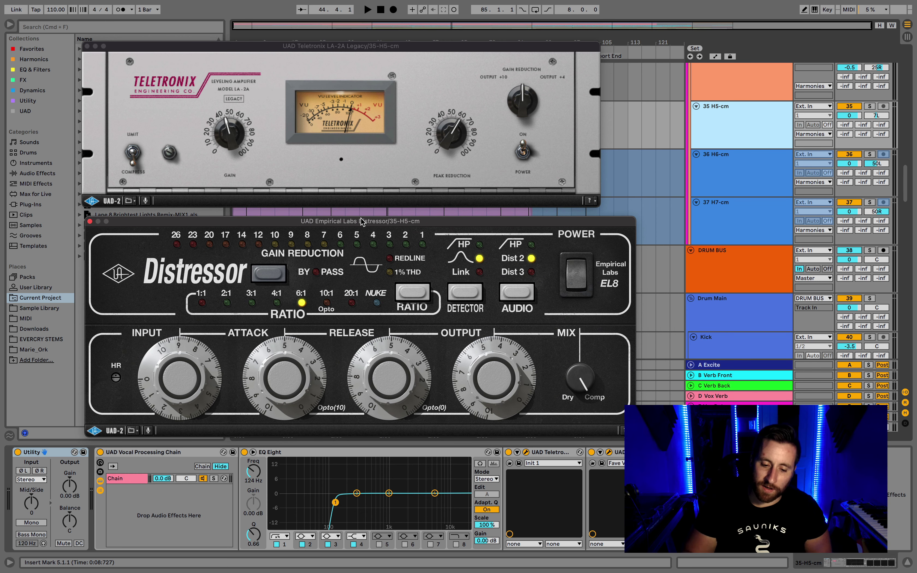
drag(360, 221, 304, 230)
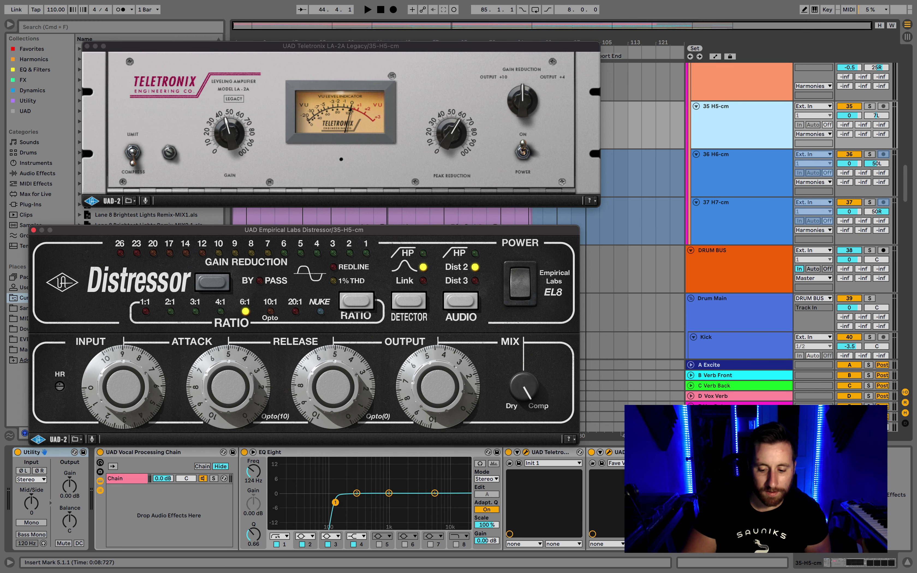
Inspect the next plug-ins in the H5-cm vocal chain, including the Clariphonic parallel equalizer, and close the plug-in windows.
click(692, 453)
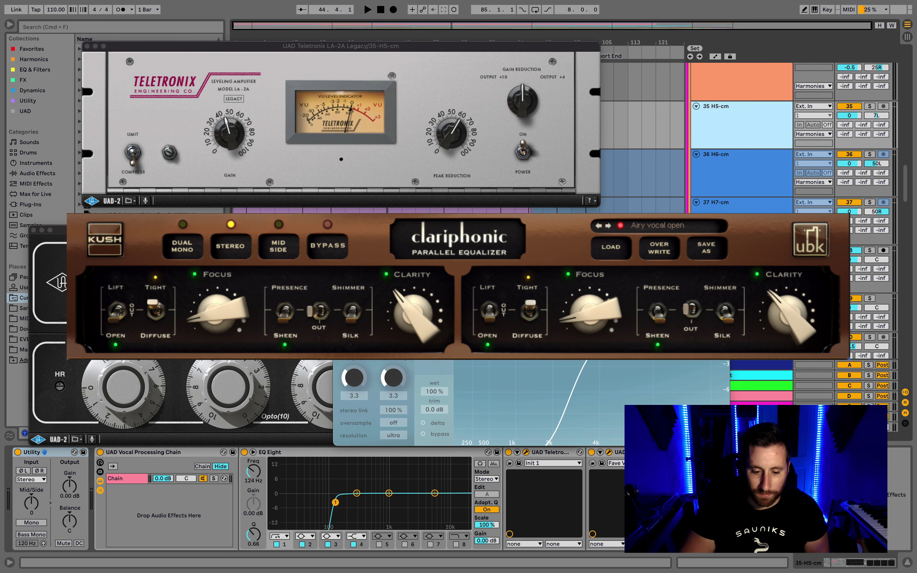
drag(56, 230, 135, 179)
key(super+w)
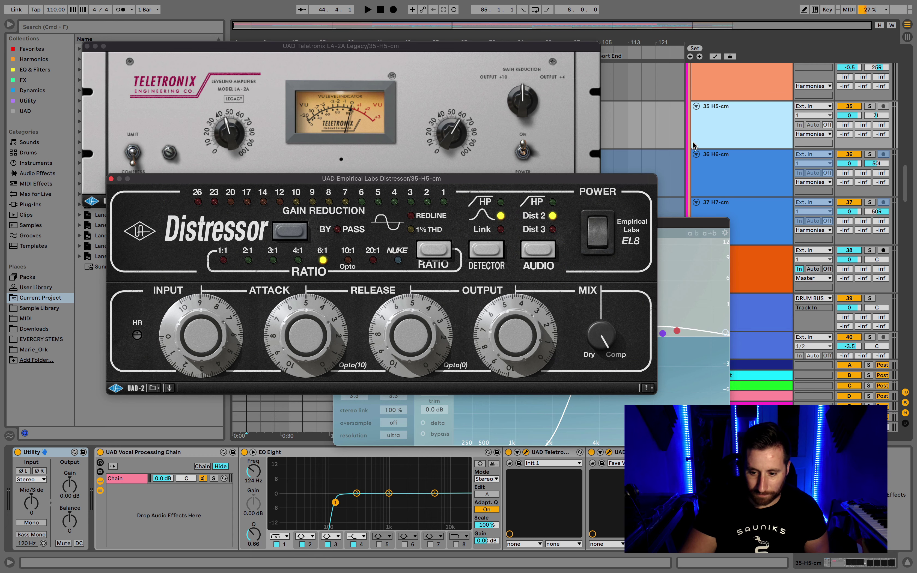
Select the frozen H6-cm track and look back up through the harmonies to the Ad Lib and Chorus Punch tracks.
click(735, 178)
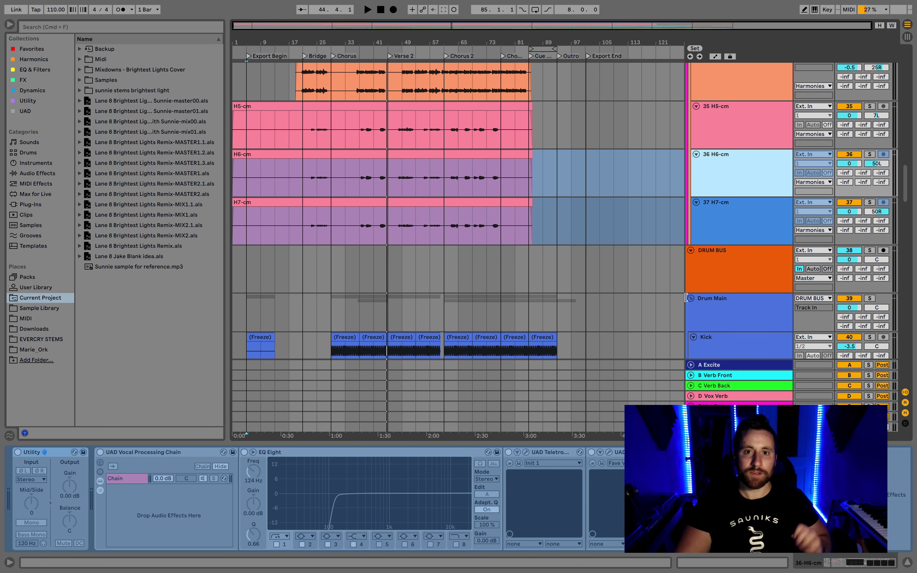
scroll(647, 211, up, 10)
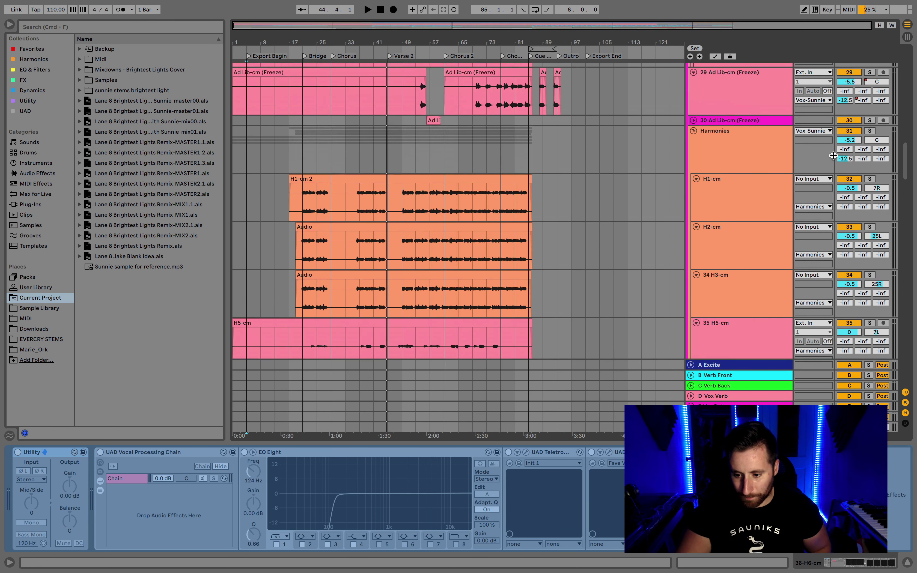
scroll(818, 144, up, 6)
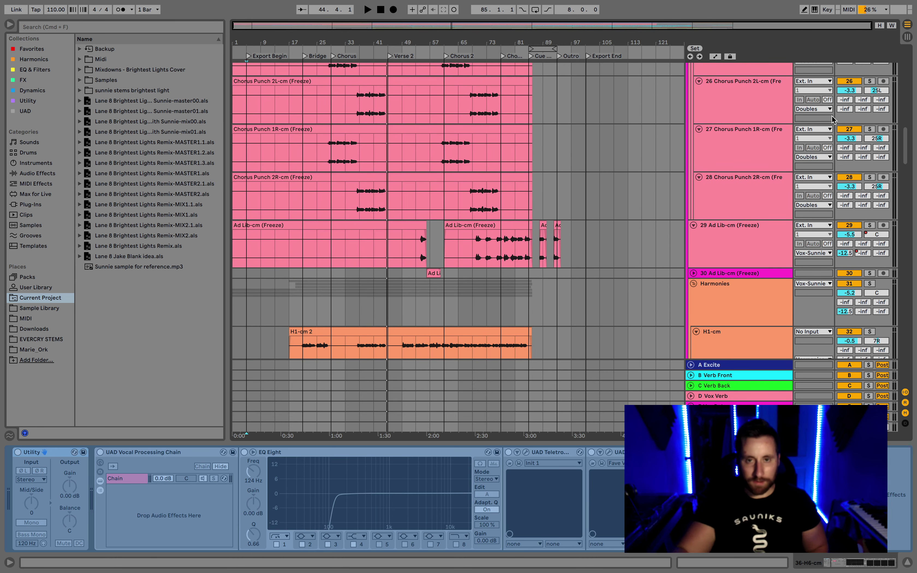
Select the DRUM BUS track below the harmonies to show its device chain and monitoring setting.
scroll(833, 119, down, 16)
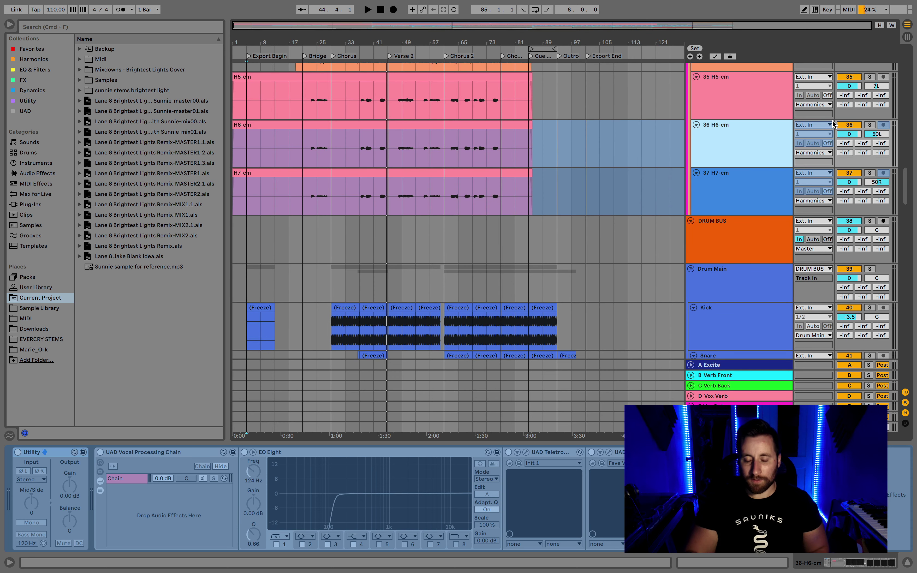
scroll(832, 123, down, 7)
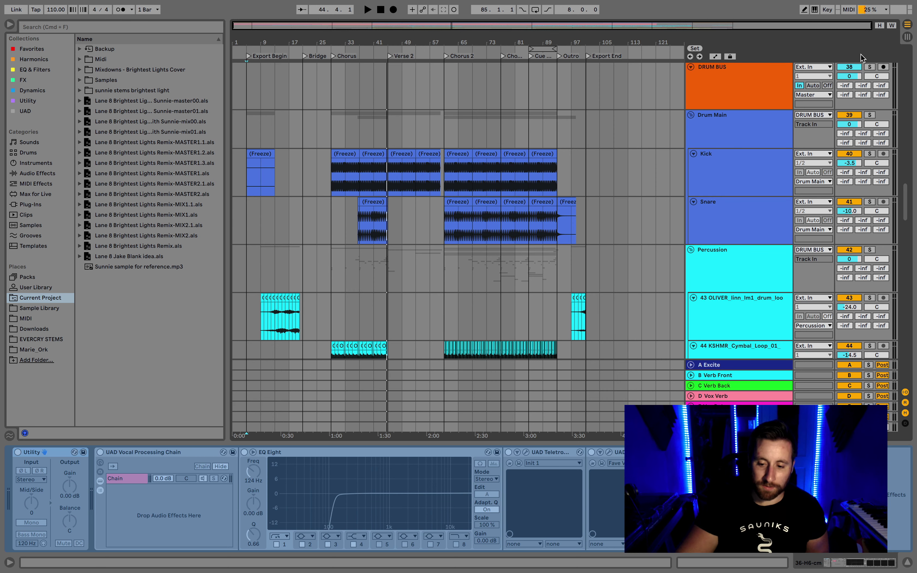
click(778, 98)
scroll(781, 99, up, 3)
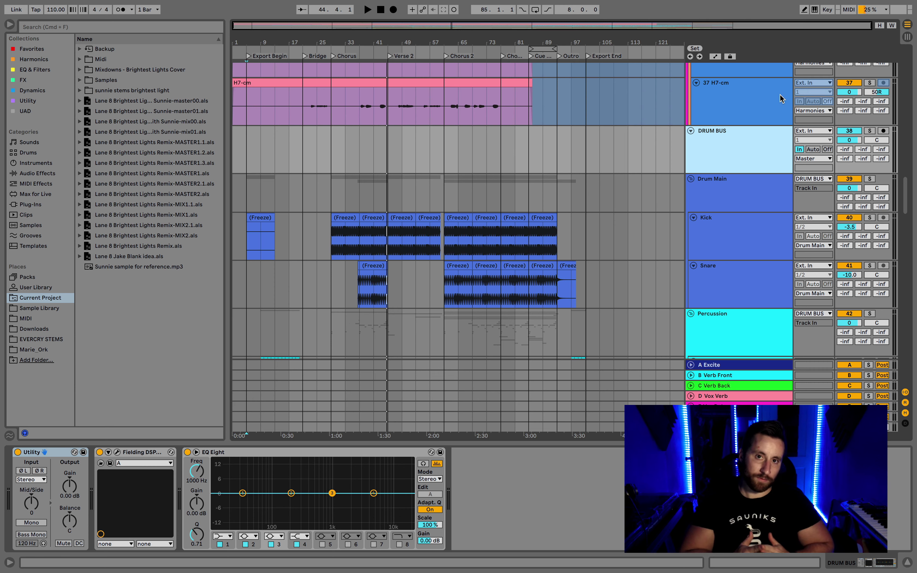
click(799, 149)
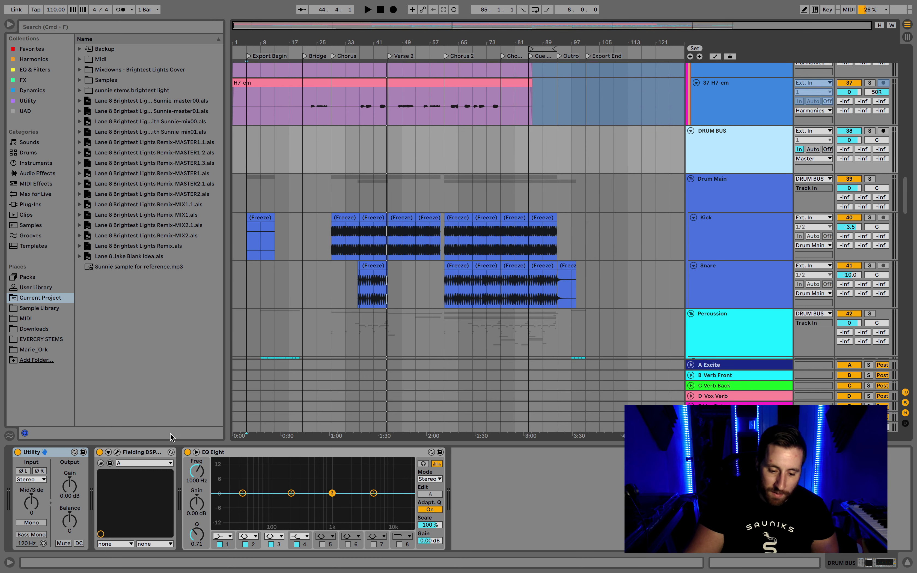
Open the Fielding DSP Reviver plug-in on the DRUM BUS to view its settings, and close its window.
click(118, 452)
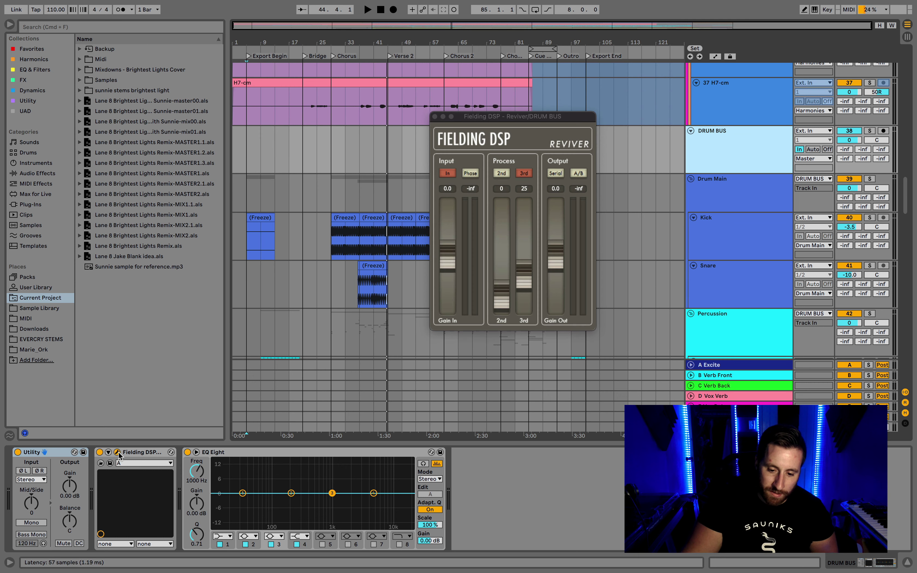
drag(493, 118, 415, 131)
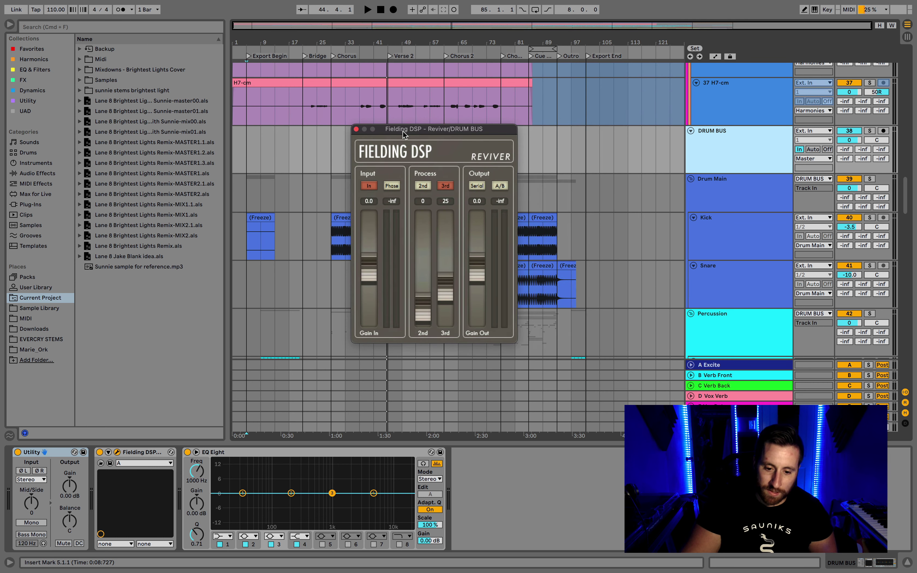
click(357, 130)
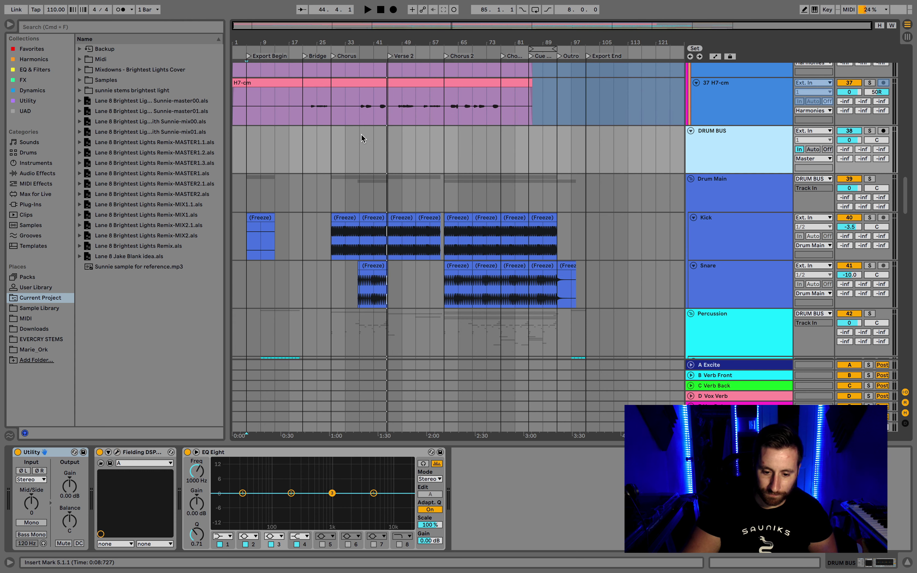
Solo the DRUM BUS and listen to it from the Chorus at bar 29 and again from Chorus 2.
click(332, 140)
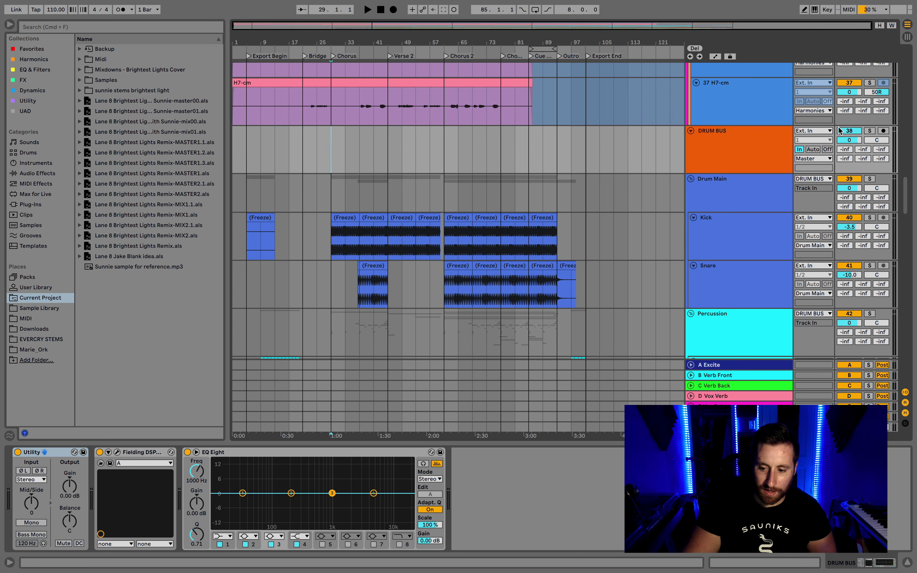
click(869, 131)
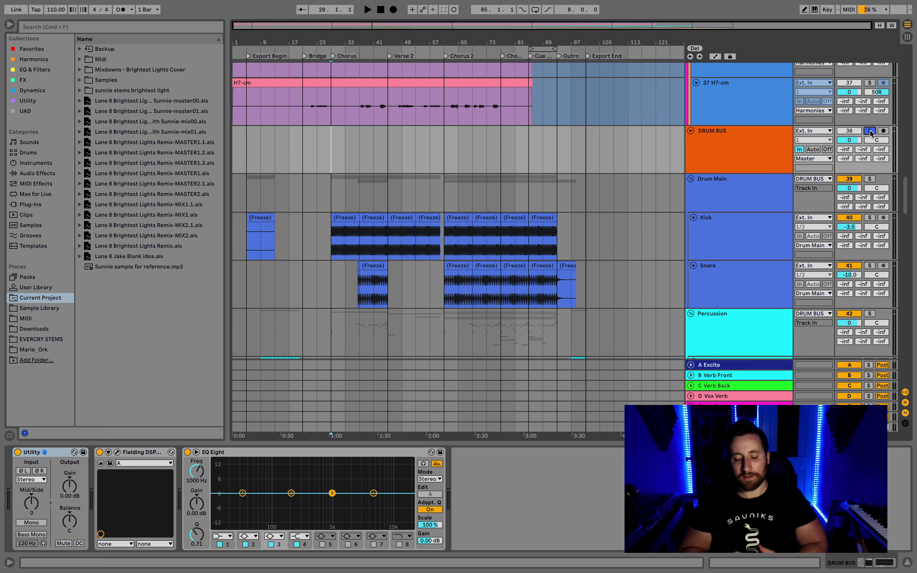
key(space)
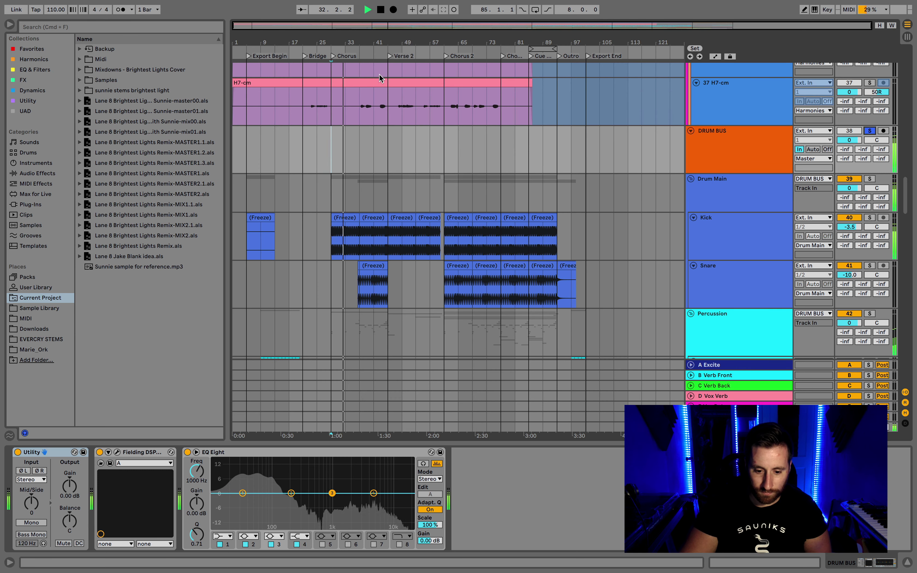
scroll(466, 214, down, 3)
scroll(466, 214, down, 4)
scroll(466, 214, up, 8)
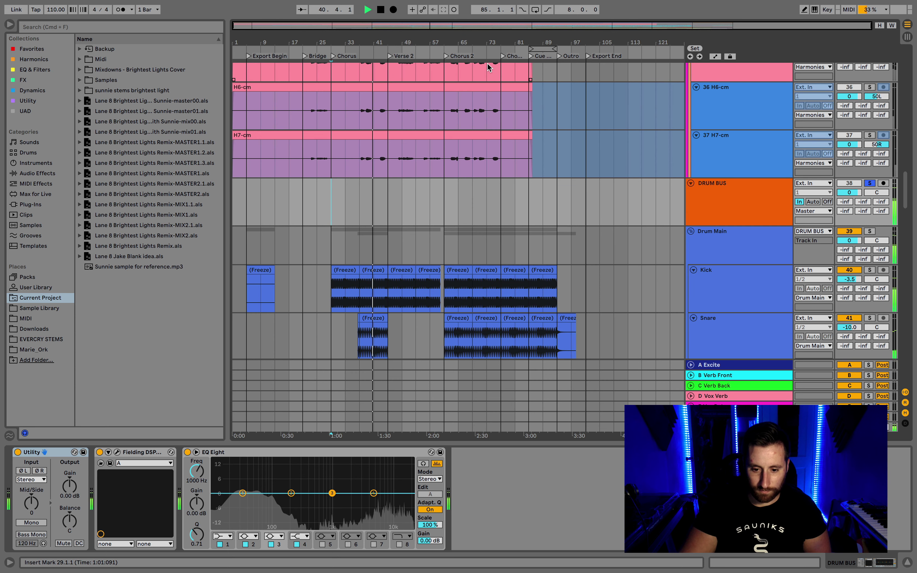
click(452, 49)
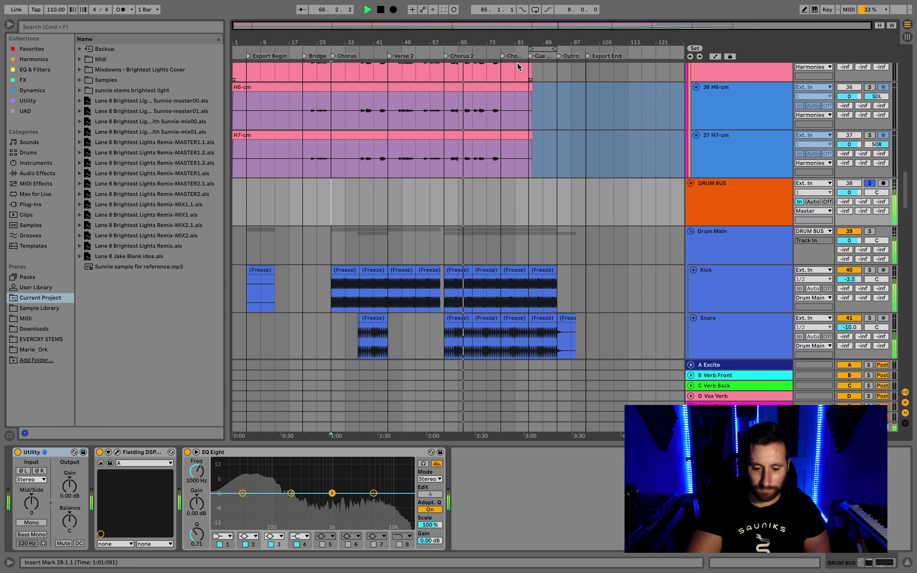
key(space)
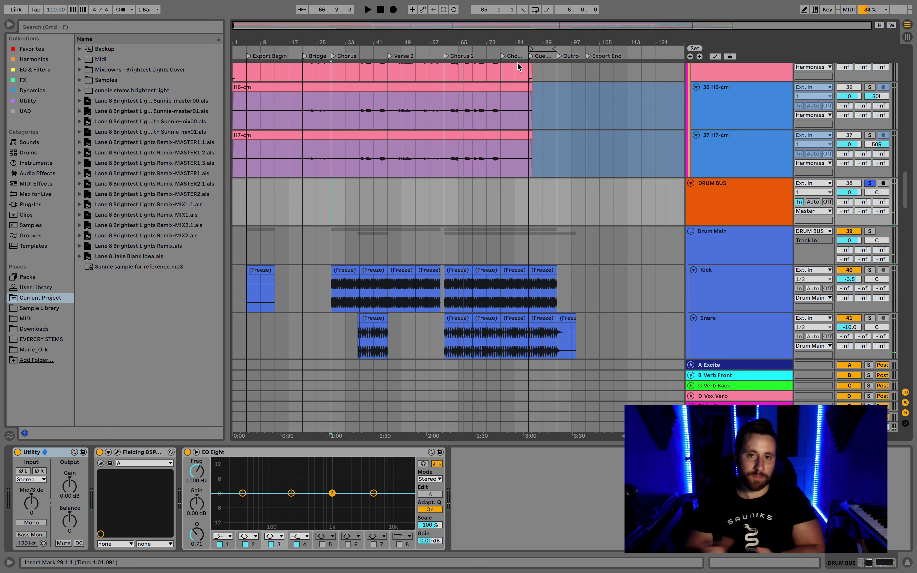
Examine the Kick, Snare and cymbal loop parts up close around the Chorus and the start of Verse 2.
scroll(508, 152, down, 8)
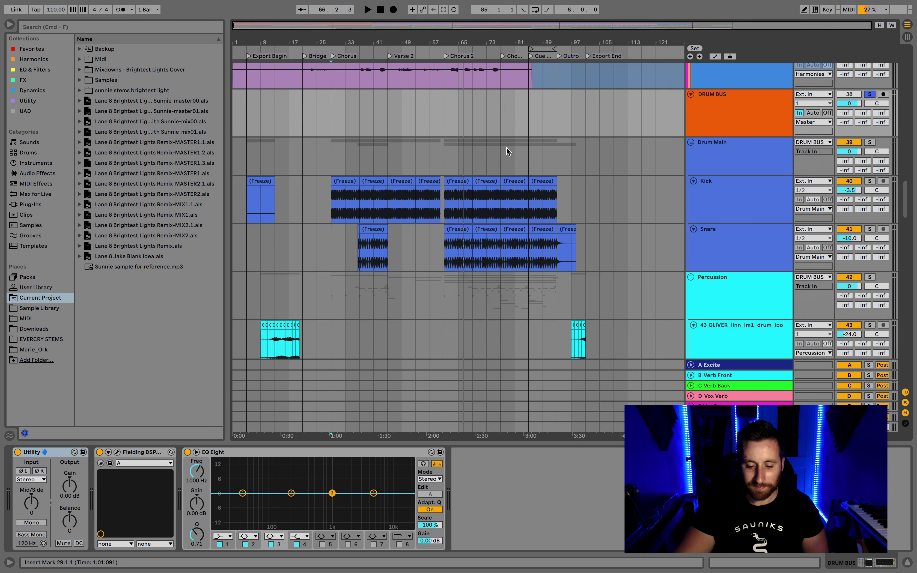
drag(388, 43, 496, 70)
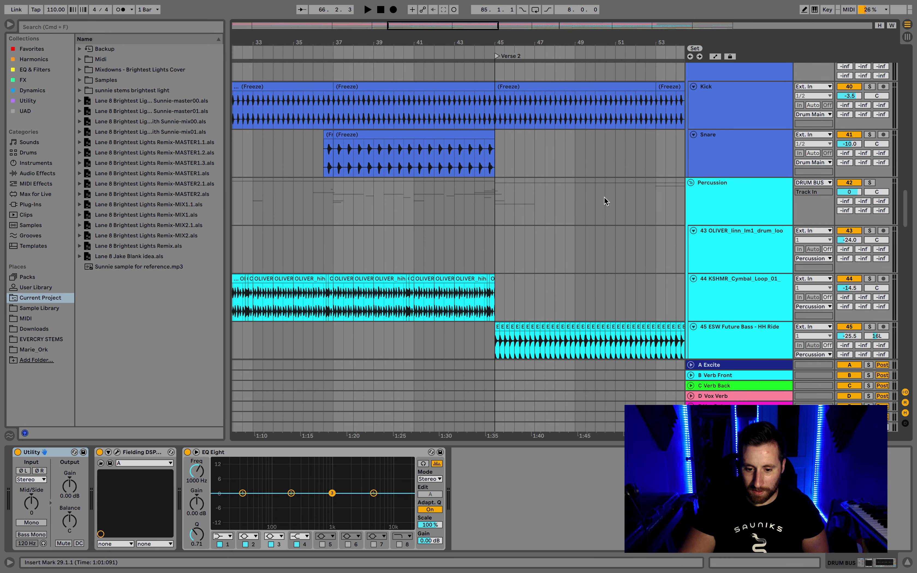
scroll(568, 197, up, 2)
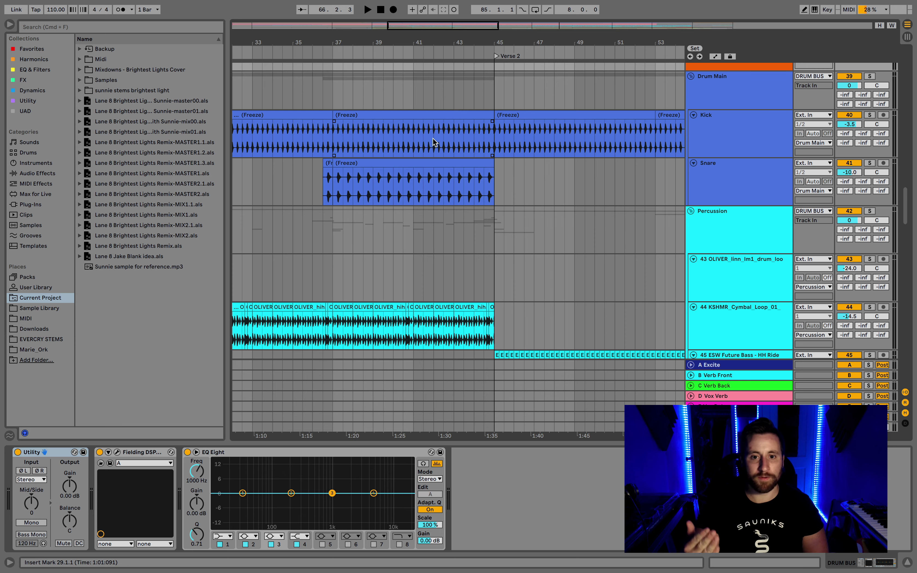
scroll(433, 138, down, 10)
scroll(436, 144, left, 4)
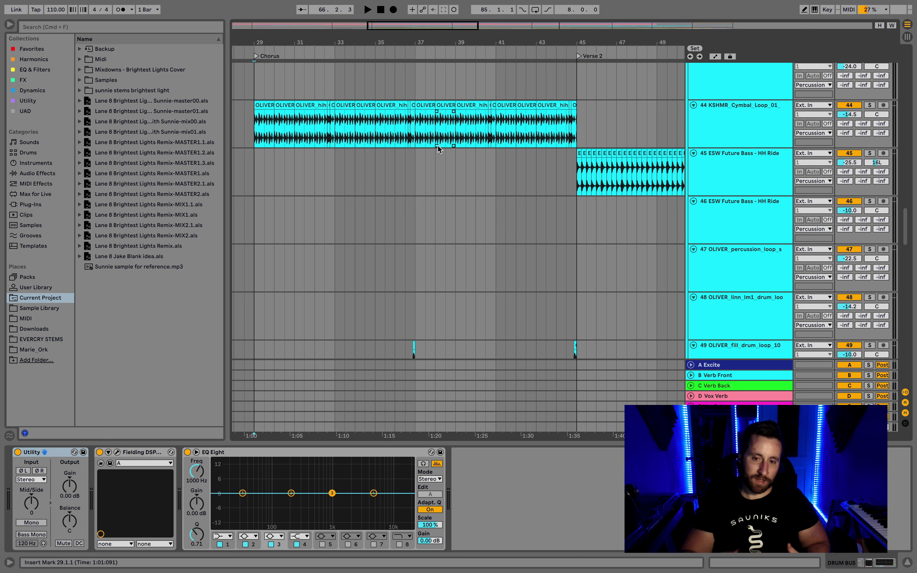
Look over the hi-hat, percussion and drum loop tracks 45 to 50 across the whole arrangement.
scroll(438, 149, down, 5)
drag(476, 44, 386, 30)
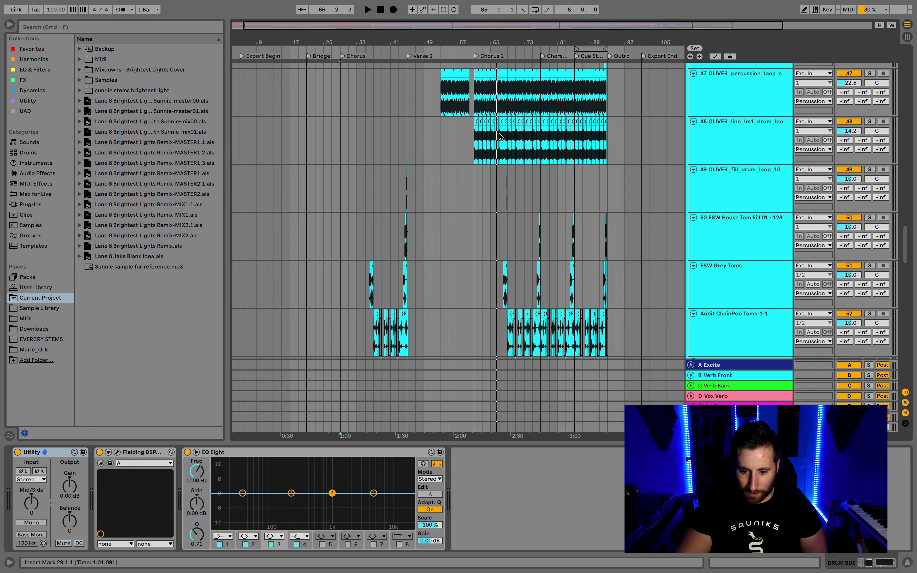
scroll(499, 141, up, 2)
scroll(499, 141, up, 3)
scroll(499, 141, right, 2)
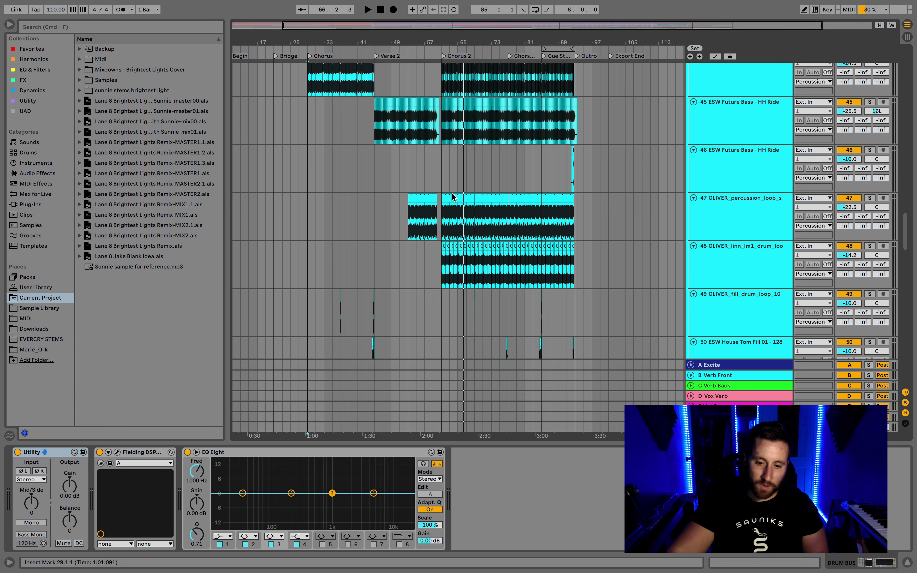
scroll(457, 198, up, 2)
scroll(385, 92, down, 5)
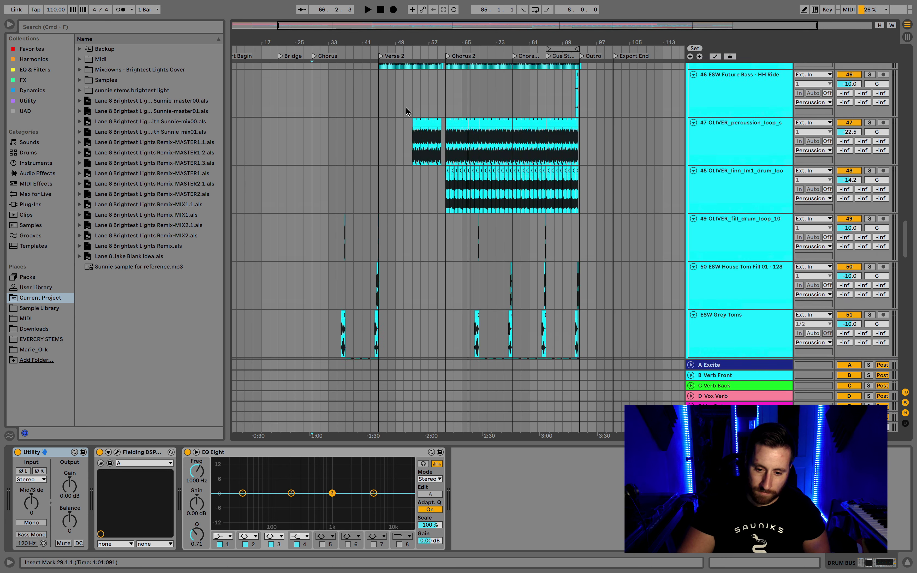
Examine the tom, conga and tambourine hits up close between Verse 2 and Chorus 2, and return to the full arrangement.
scroll(408, 111, up, 1)
mouse_move(437, 34)
mouse_down()
mouse_move(435, 104)
mouse_move(435, 46)
mouse_up()
scroll(522, 167, down, 5)
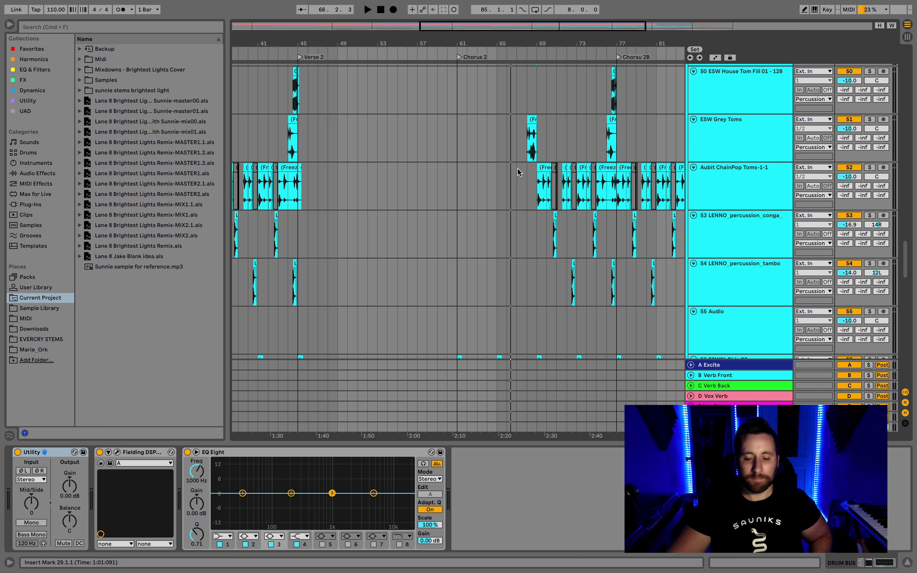
drag(463, 45, 462, 38)
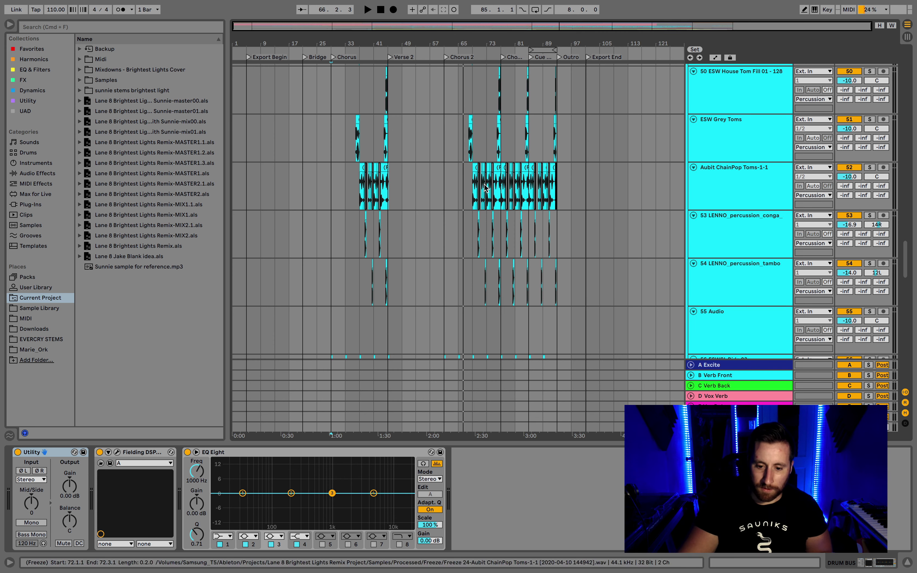
Look through the remaining Percussion tracks, from ESWSL Ride 03 to the crashes and Big Claps.
scroll(488, 200, down, 3)
scroll(488, 200, down, 2)
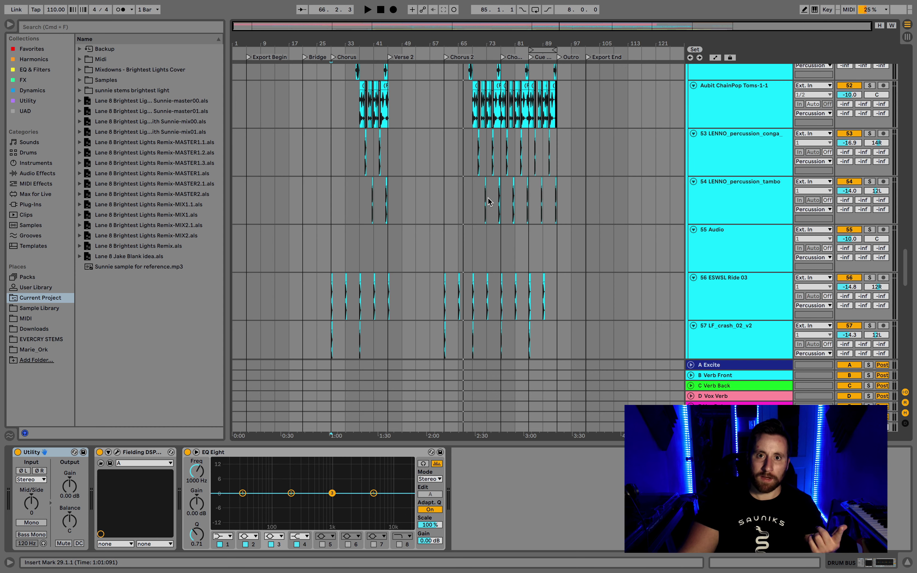
scroll(490, 192, down, 5)
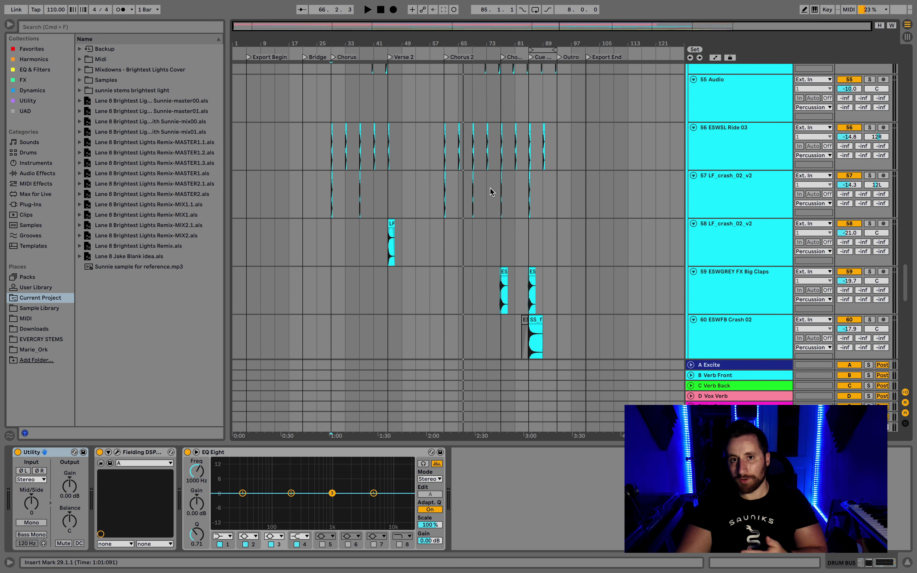
scroll(490, 192, down, 4)
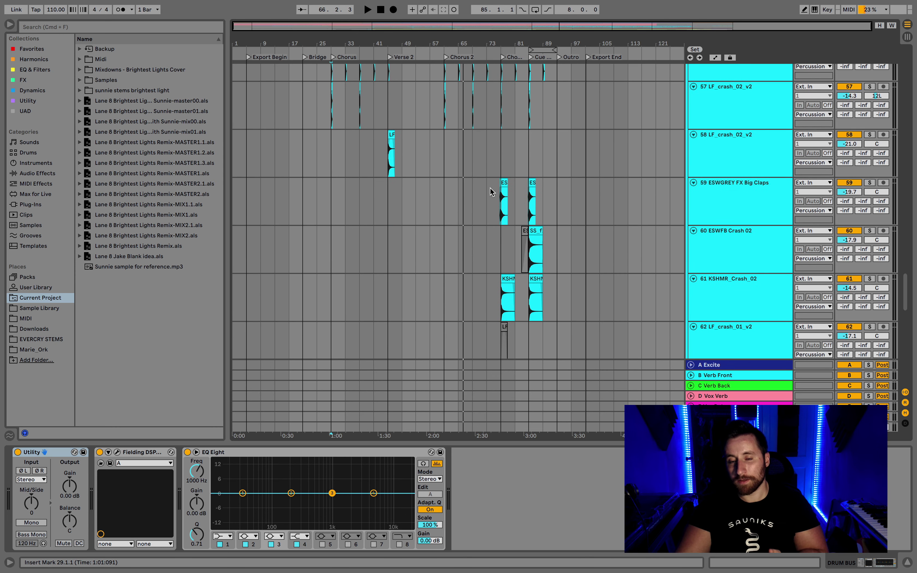
scroll(492, 193, down, 5)
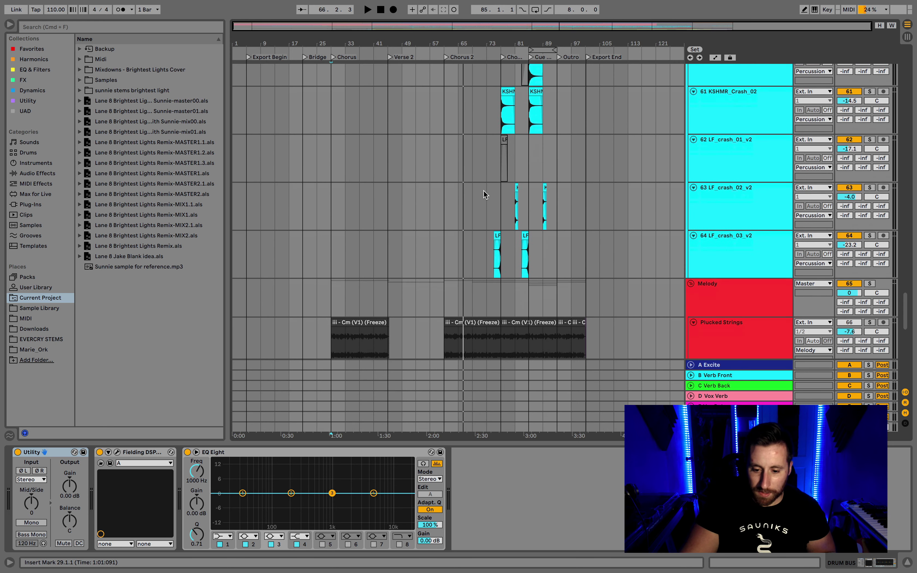
scroll(504, 173, up, 4)
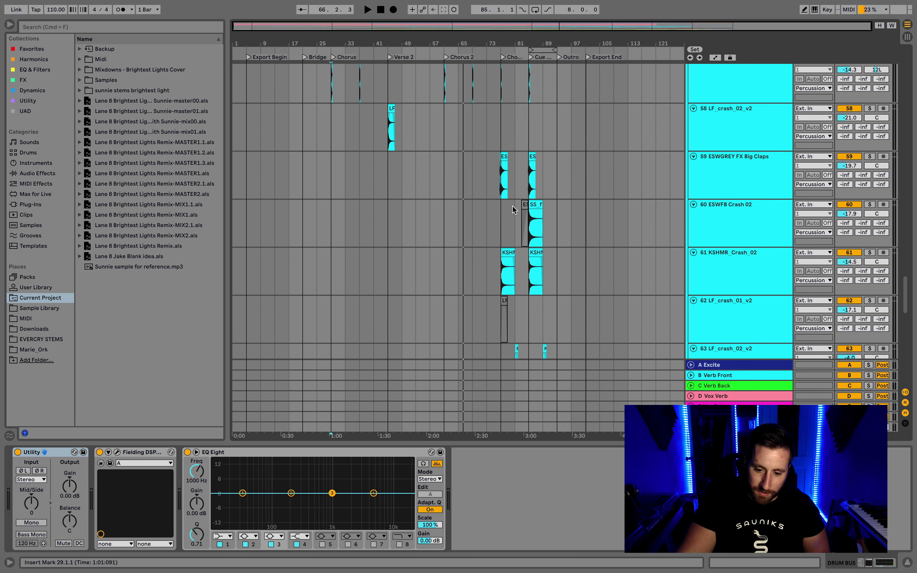
scroll(517, 220, down, 3)
Select the Chorus clip on the Plucked Strings track in the Melody group, solo the track and play it from bar 29.
scroll(517, 220, down, 12)
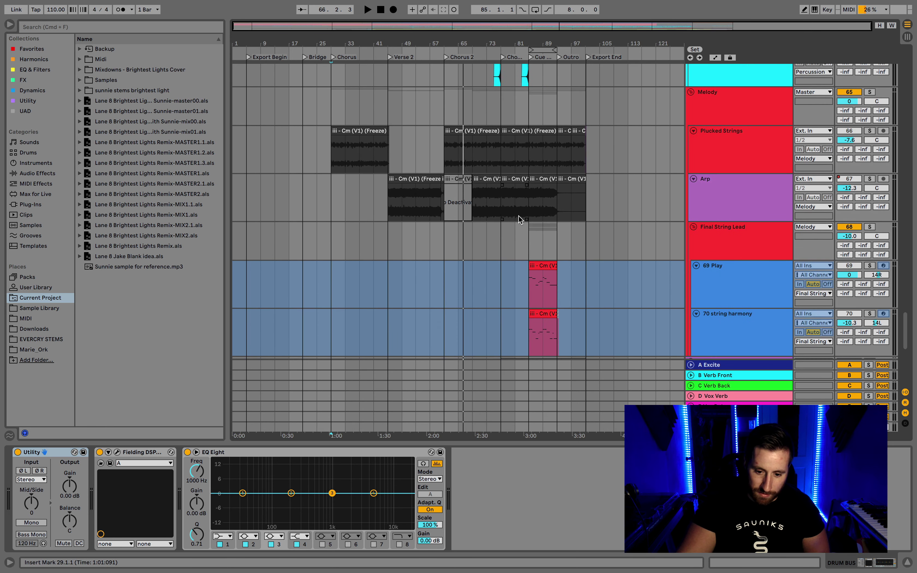
scroll(521, 212, up, 3)
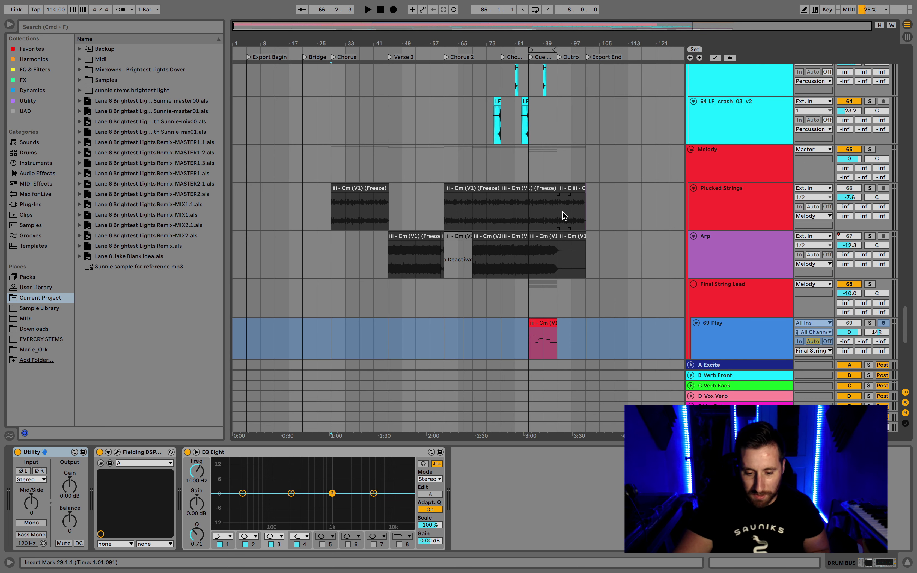
click(363, 186)
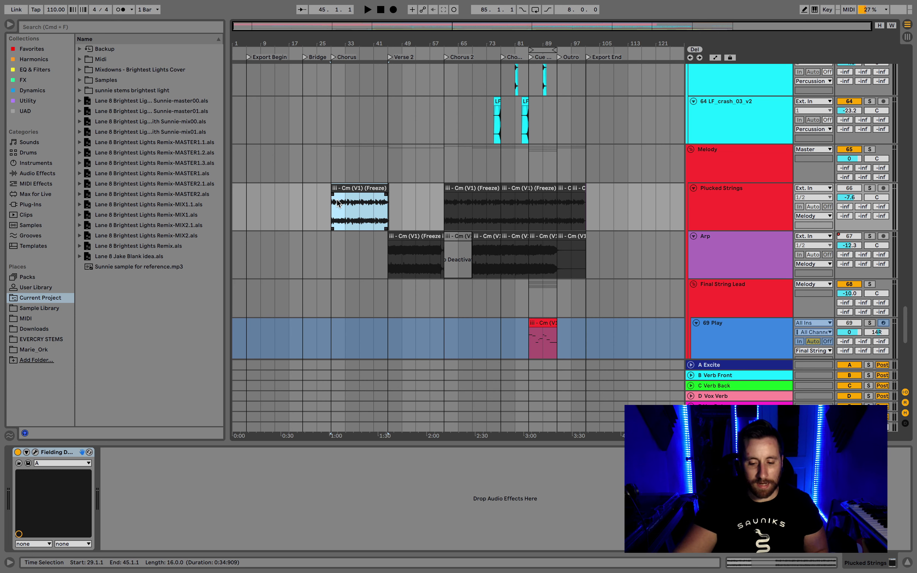
click(870, 188)
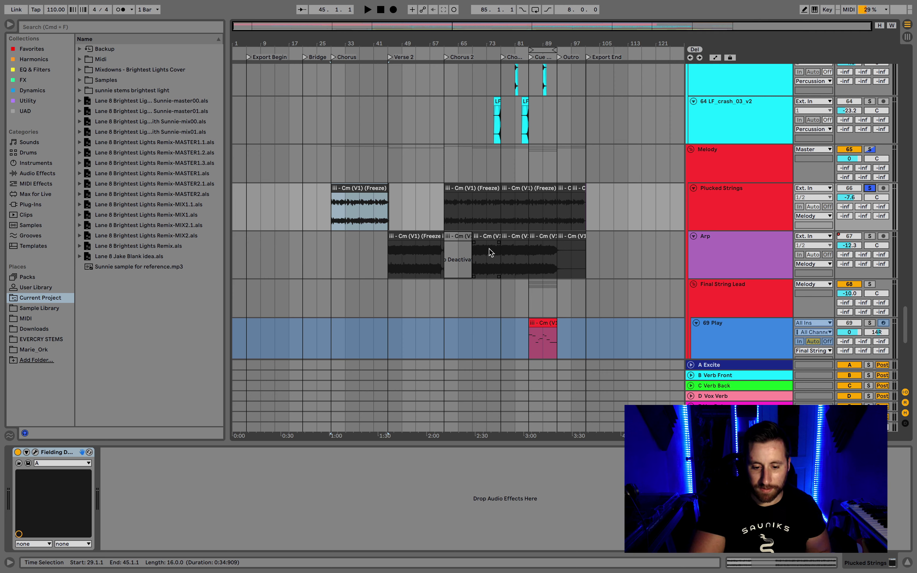
key(space)
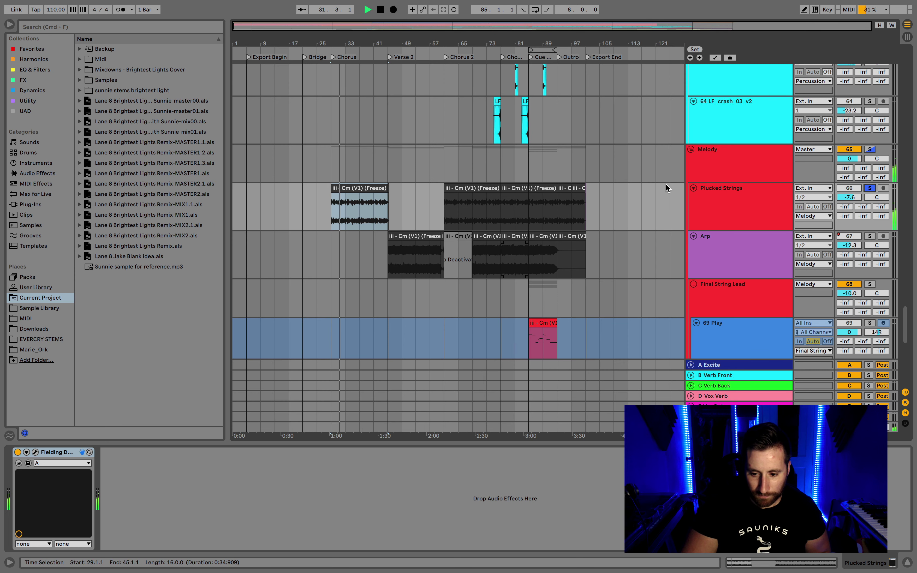
View the Melody group's device chain, reselect the Plucked Strings track and zoom in on the arrangement around Verse 2.
click(732, 157)
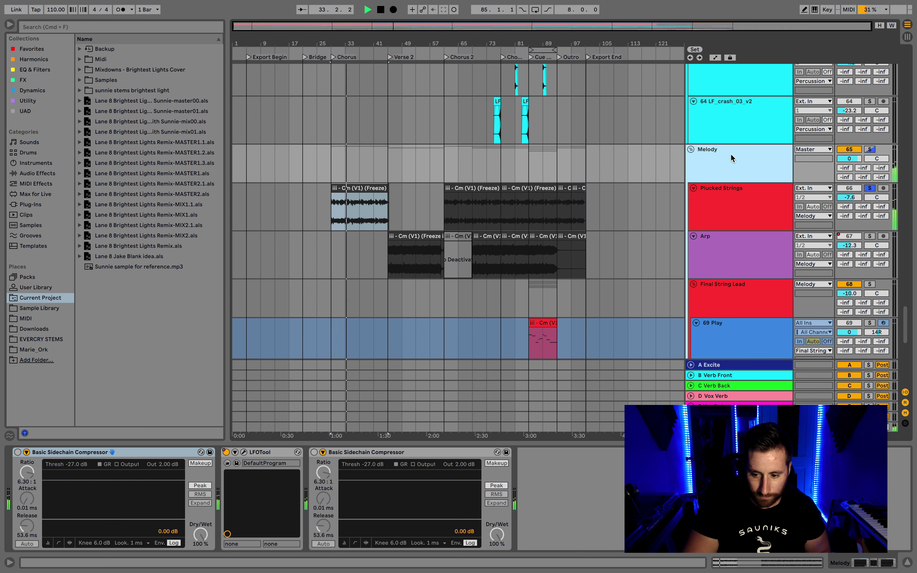
click(734, 189)
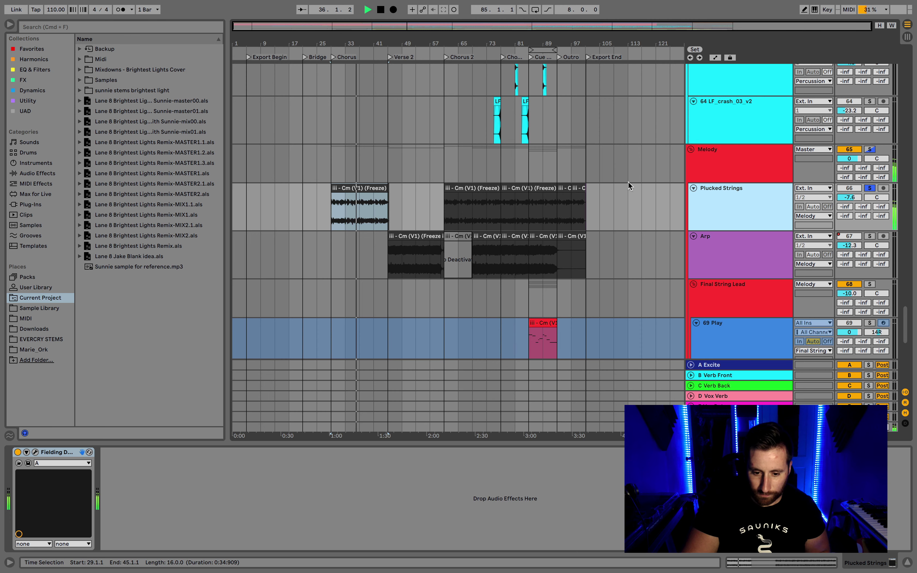
drag(381, 41, 380, 98)
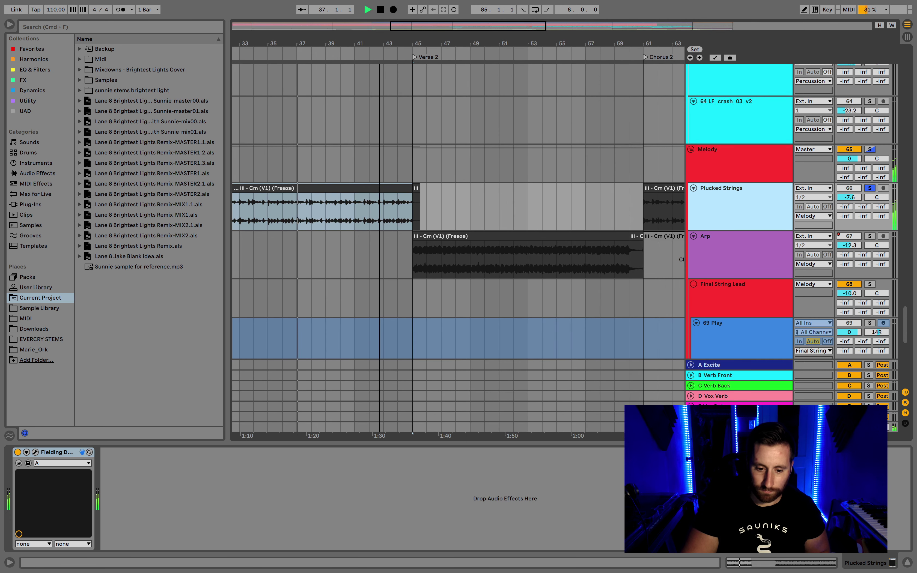
Stop playback, return to the full arrangement, select the Verse 2 clip on the Arp track, solo that track and play it from bar 45.
key(space)
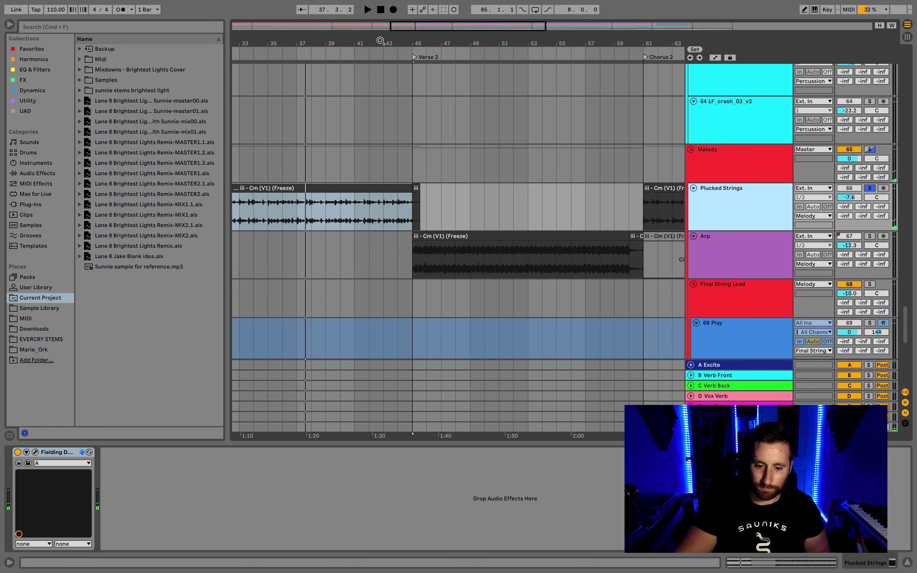
drag(380, 41, 381, 12)
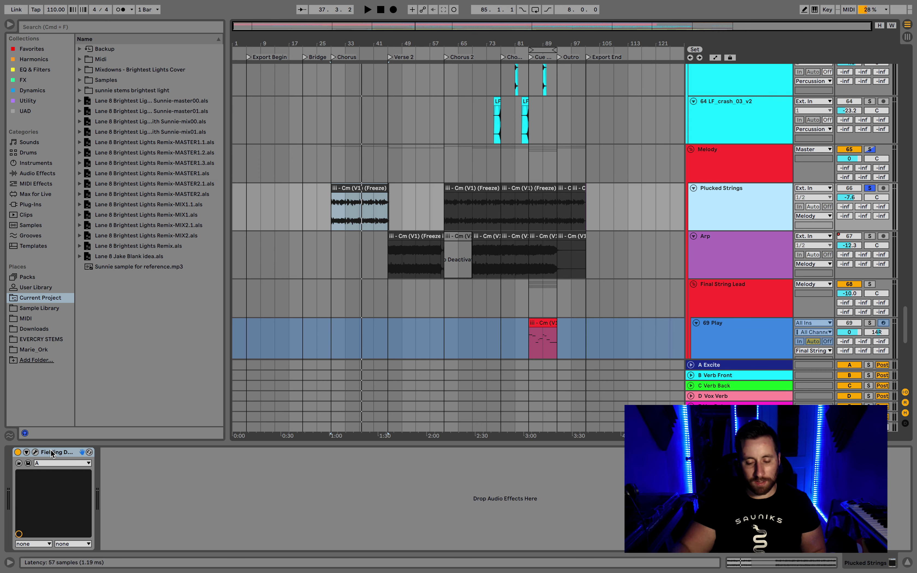
scroll(389, 328, down, 1)
click(419, 227)
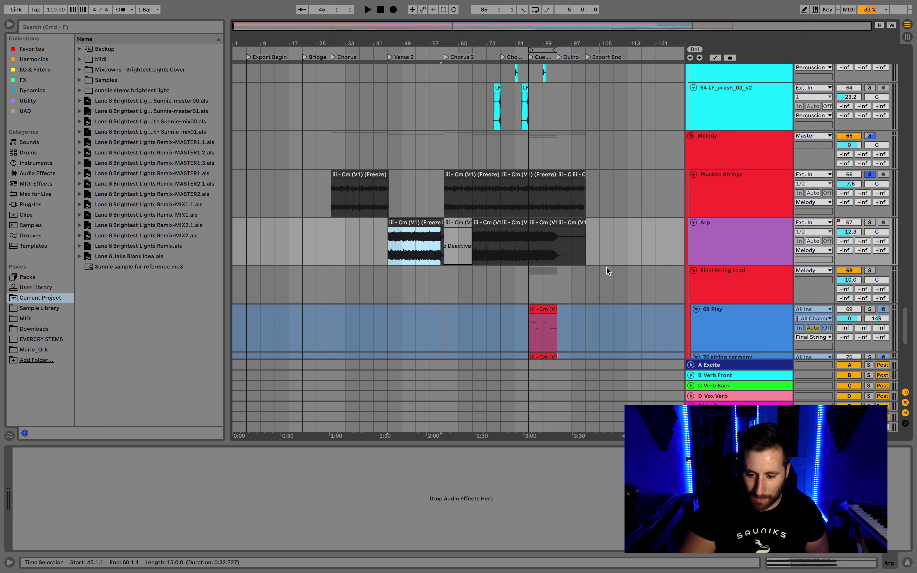
click(869, 222)
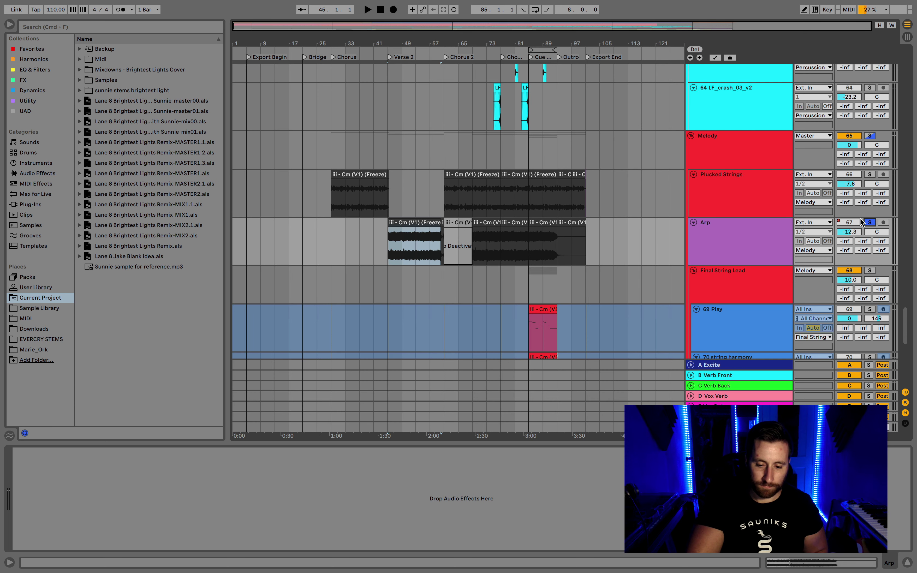
key(space)
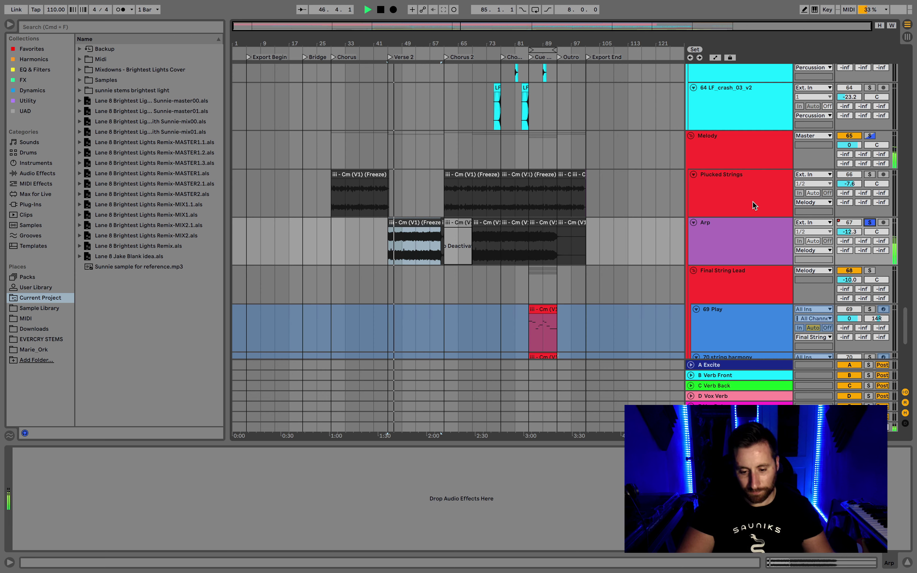
scroll(704, 203, down, 5)
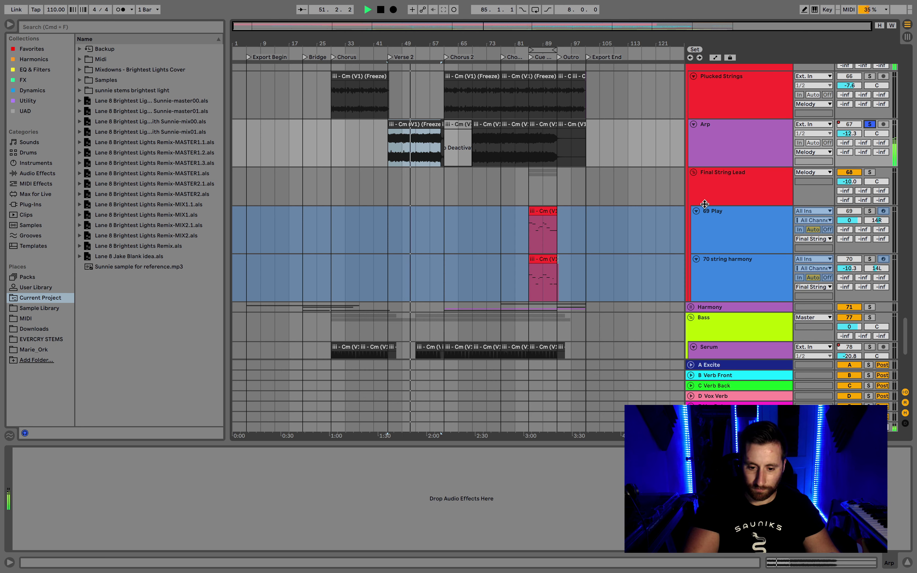
key(space)
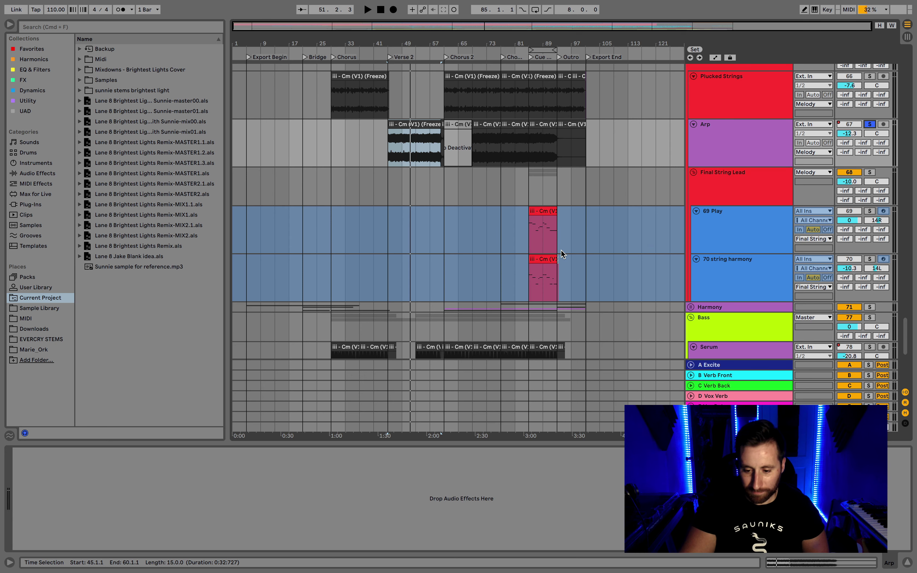
Select the clip at bar 85 on the 69 Play track, solo the Final String Lead group and play it.
scroll(521, 146, down, 3)
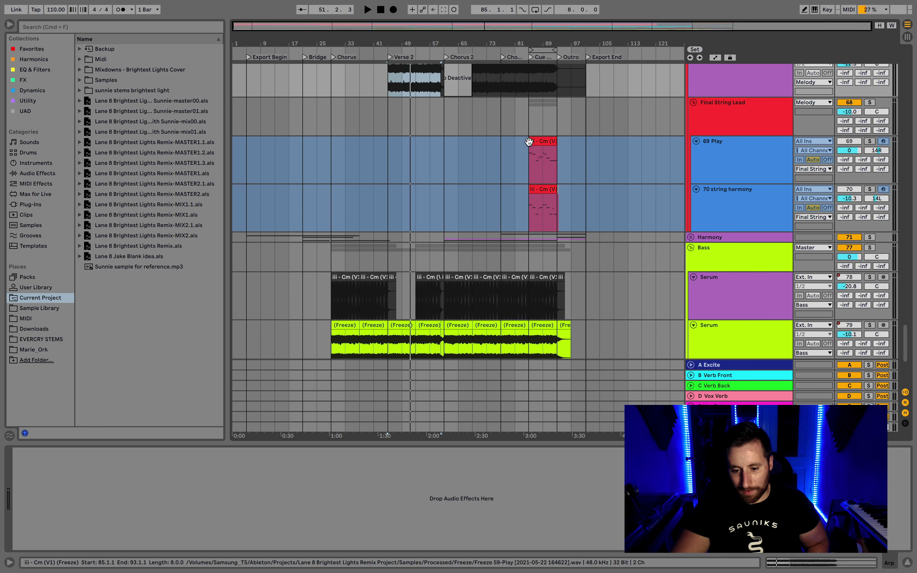
click(538, 167)
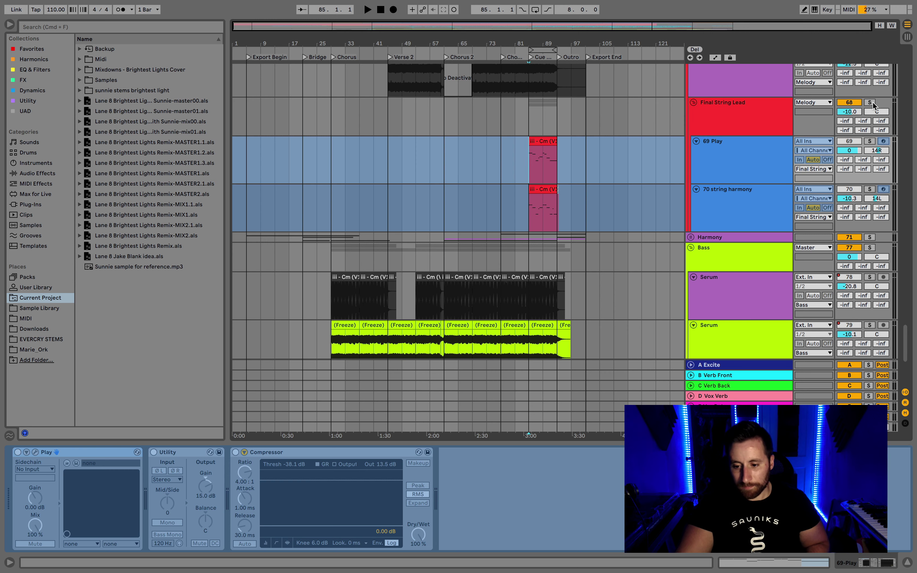
click(538, 140)
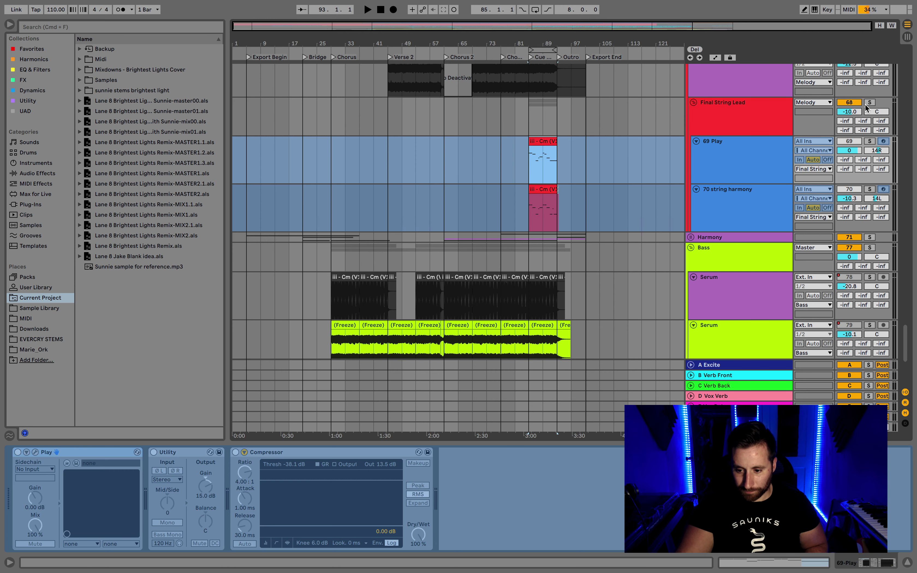
click(869, 103)
key(space)
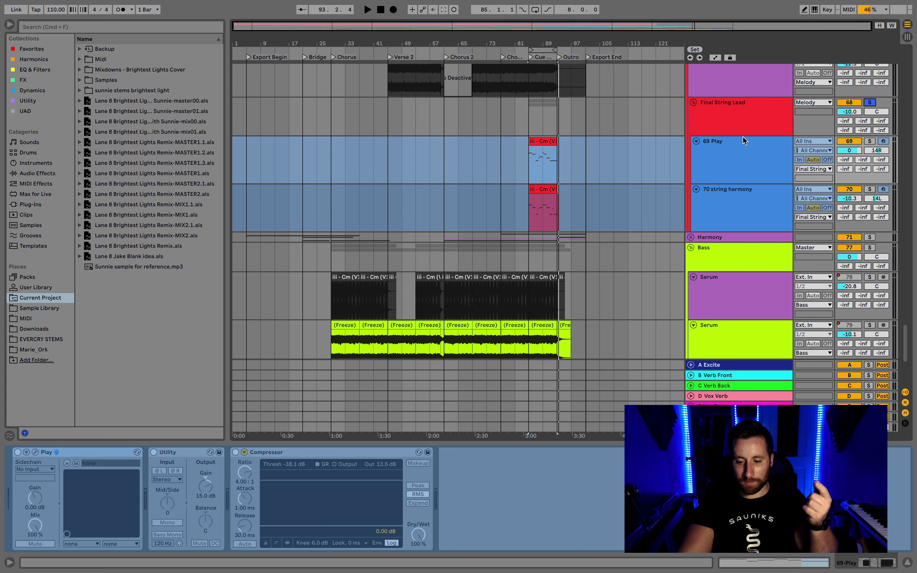
Solo the 69 Play track on its own and play the string lead briefly from bar 85.
click(869, 142)
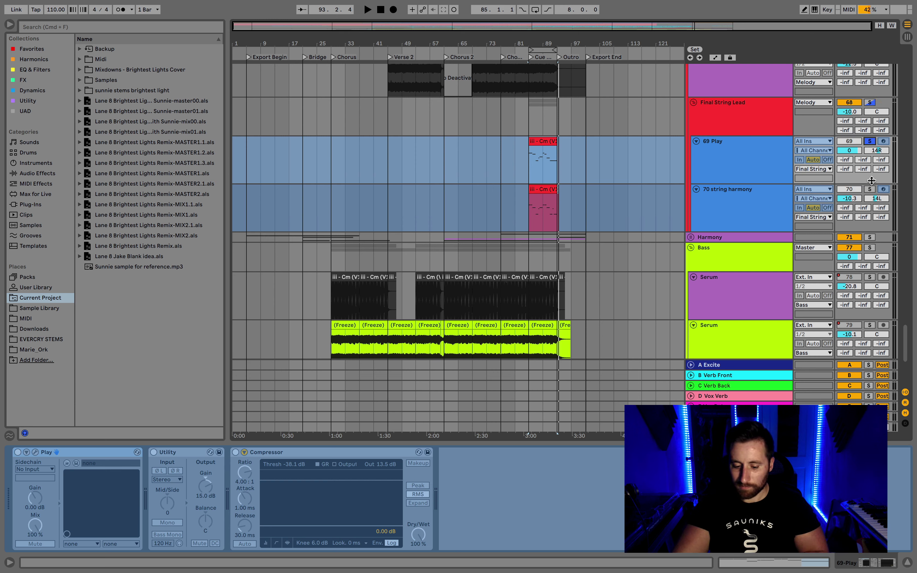
key(space)
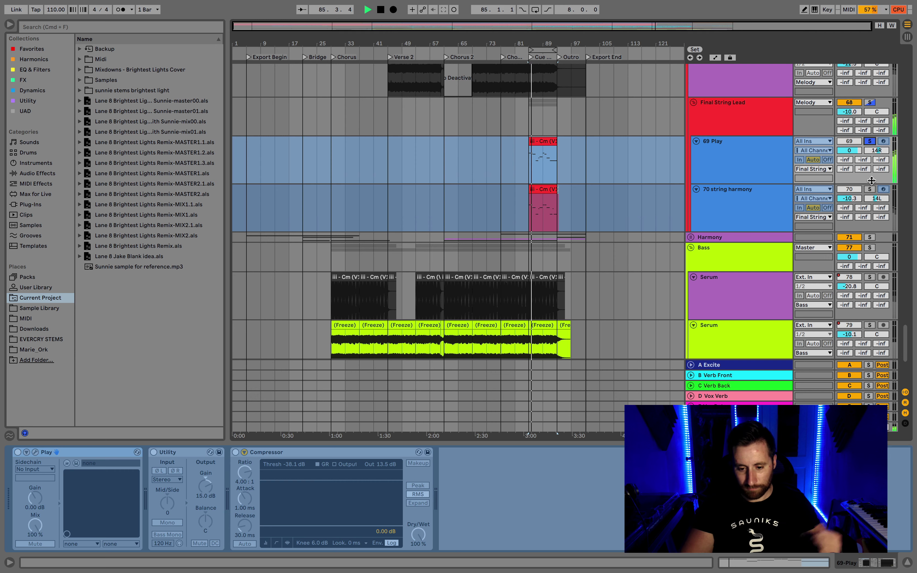
key(space)
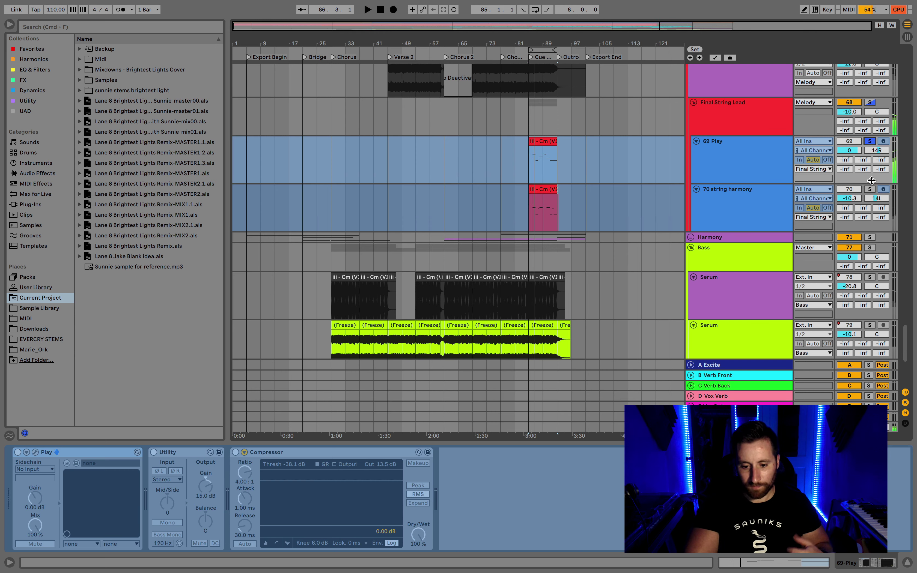
Solo the 70 string harmony track, play its part and turn the solo off again.
click(869, 189)
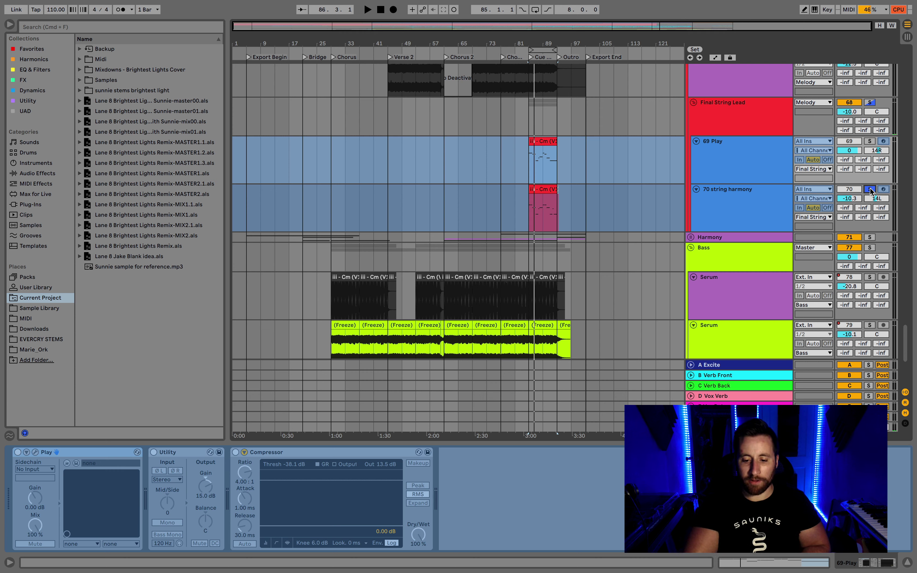
key(space)
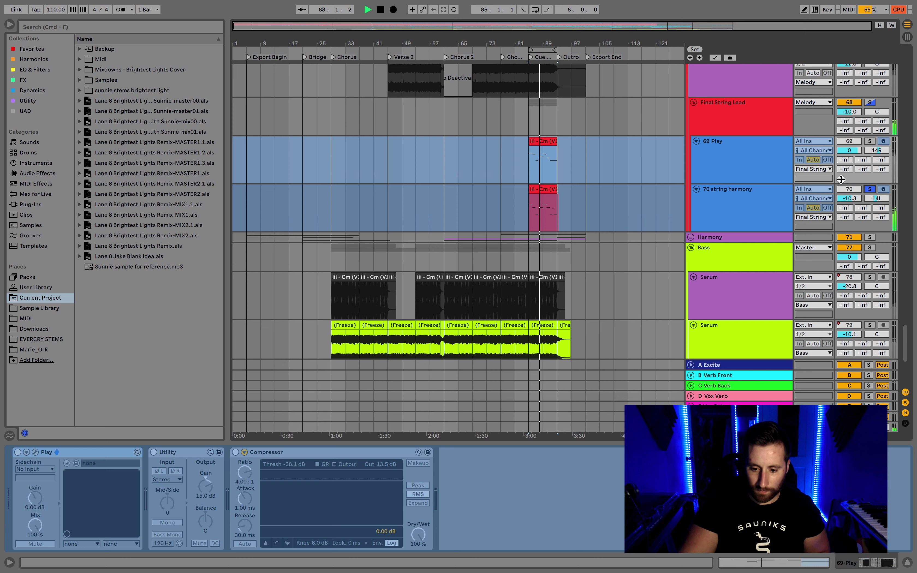
key(space)
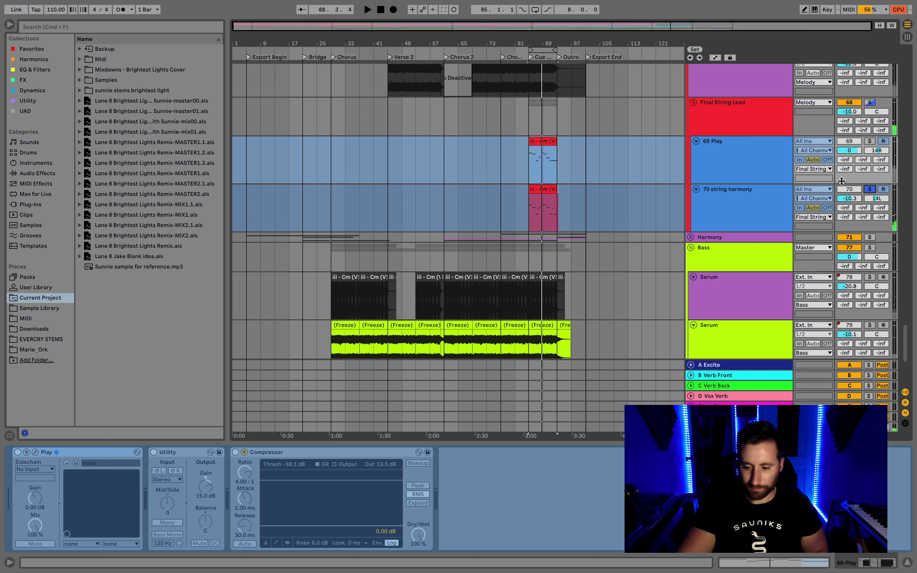
click(870, 189)
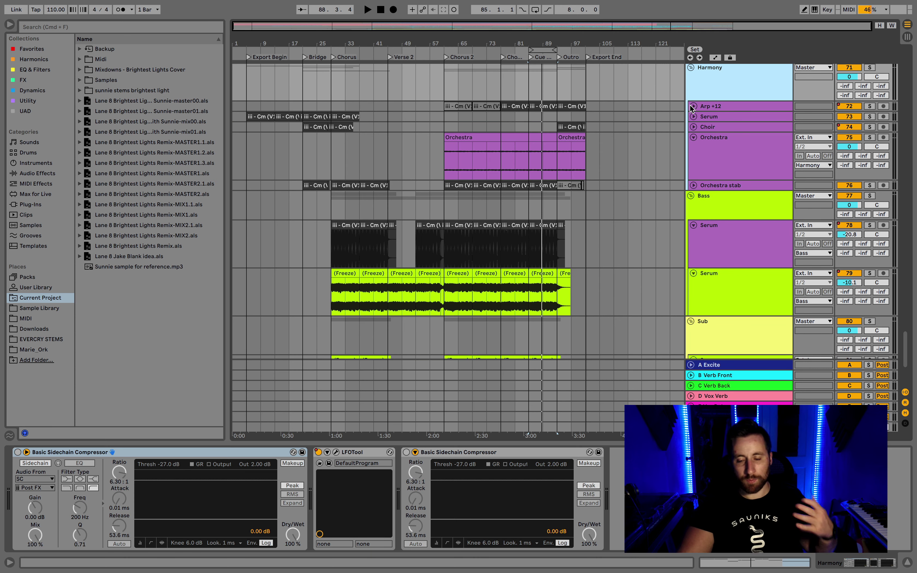
Unfold the Arp +12 track in the Harmony group, select the Chorus 2 Orchestra clip, solo its track and play from bar 61.
click(692, 106)
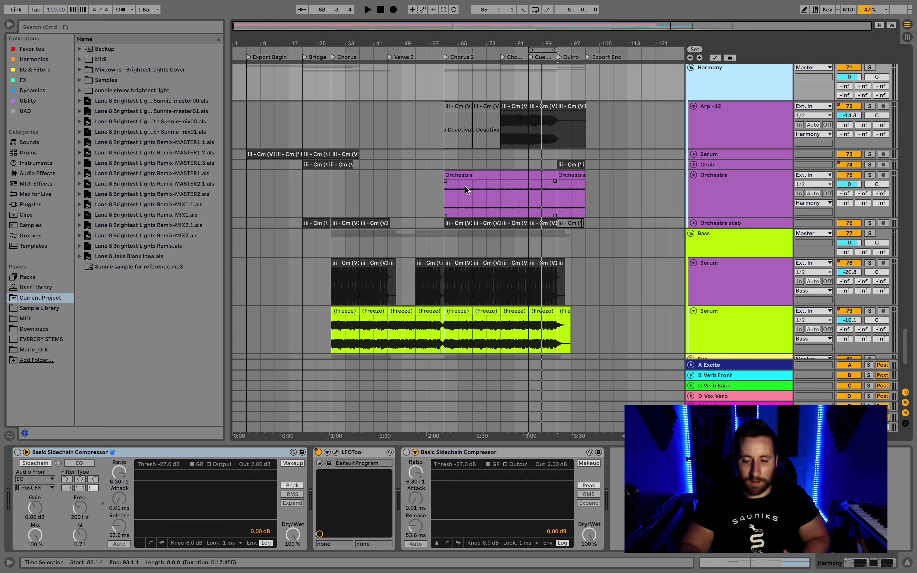
click(473, 176)
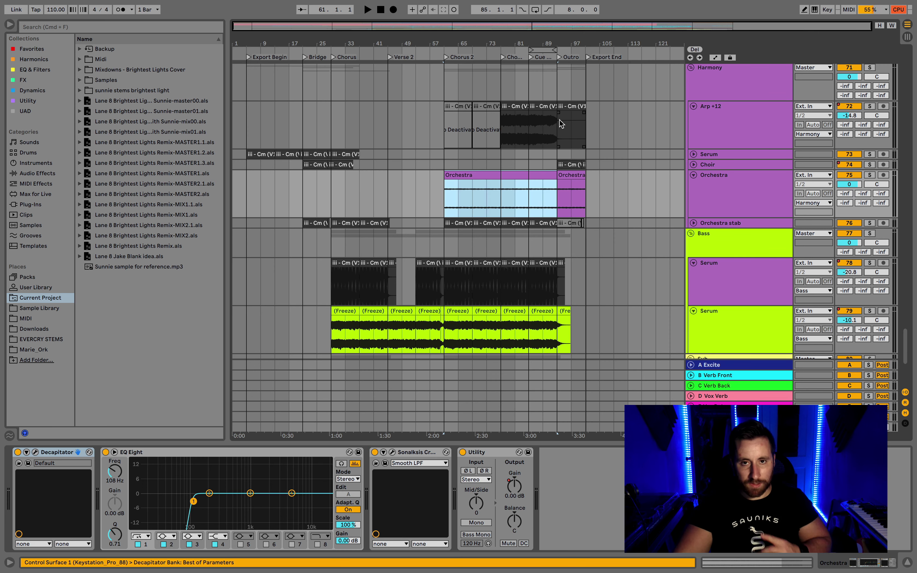
click(870, 175)
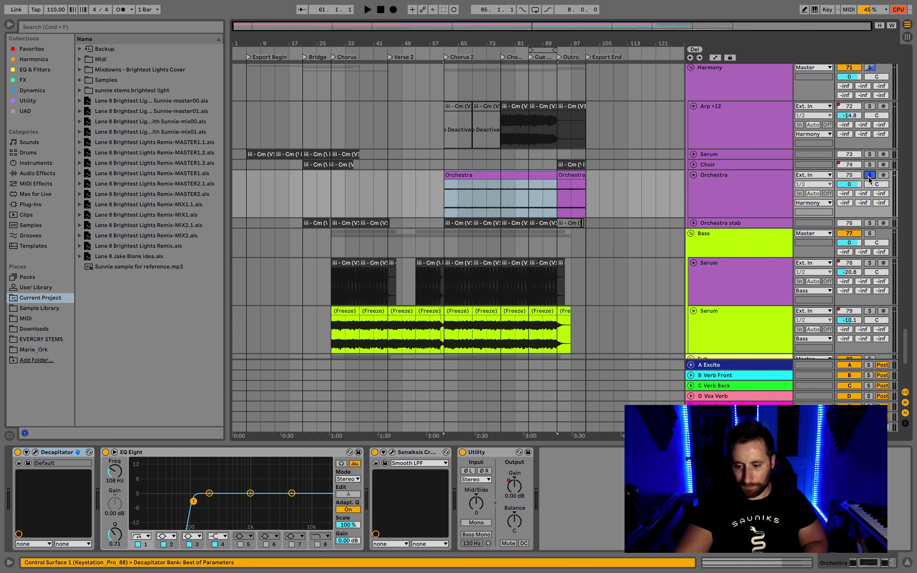
key(space)
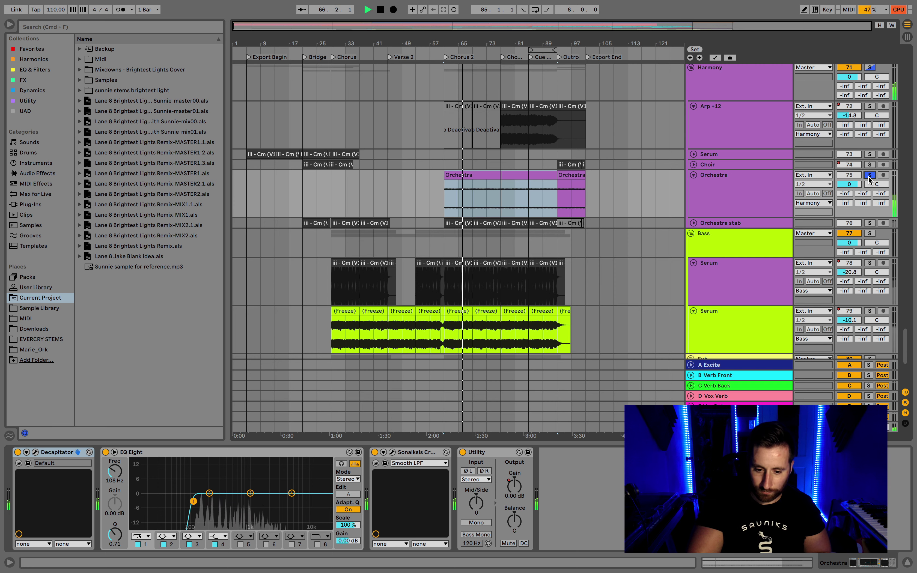
key(space)
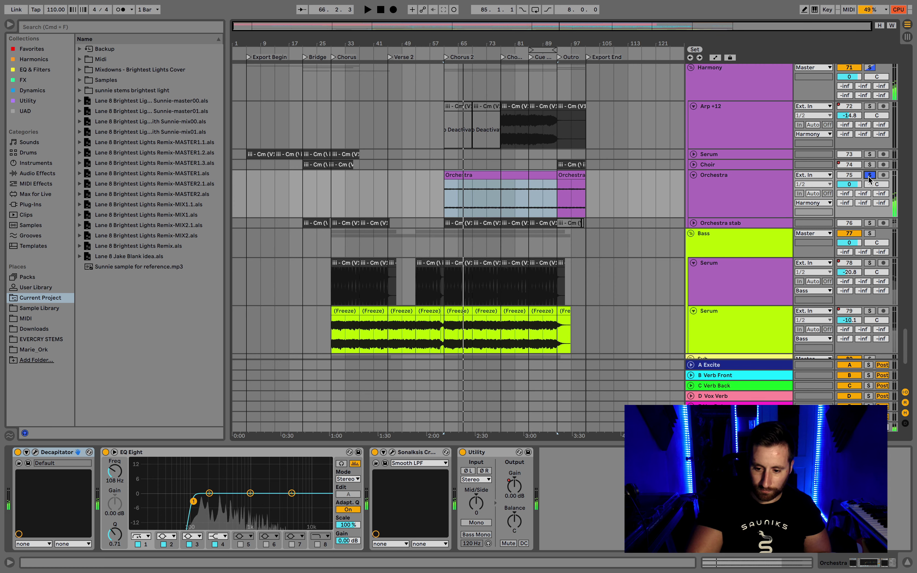
Unfold the Serum track in the Harmony group, solo it and play it from the start of its first clip at bar 5.
click(693, 154)
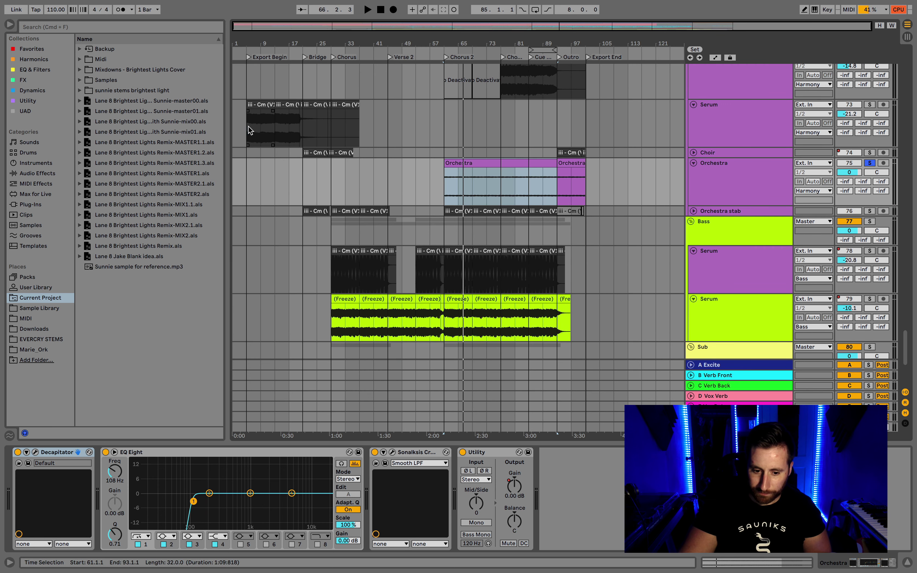
click(250, 130)
click(869, 148)
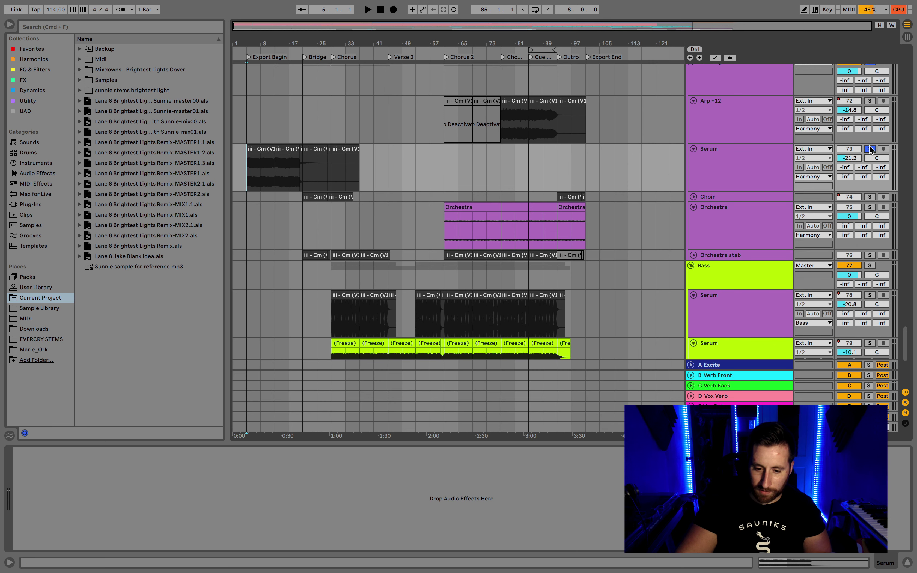
key(space)
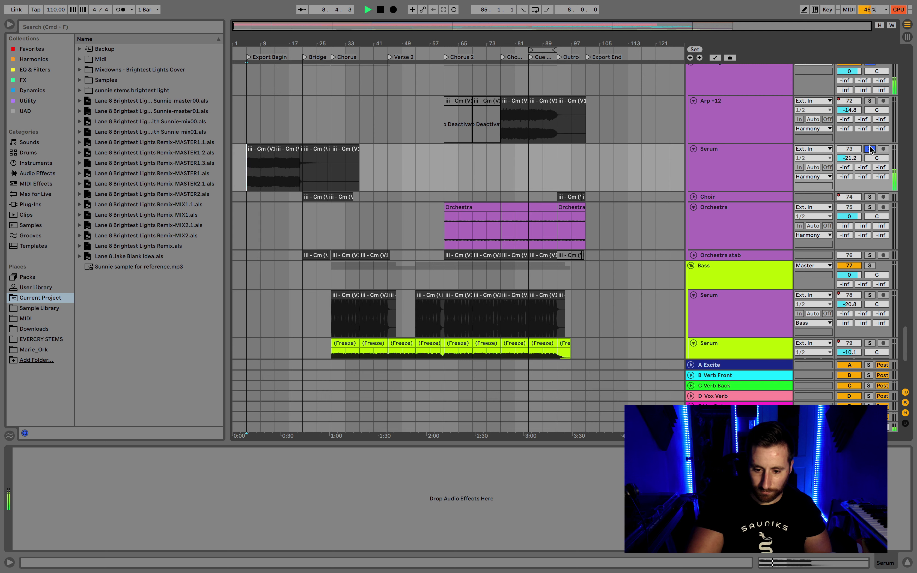
key(space)
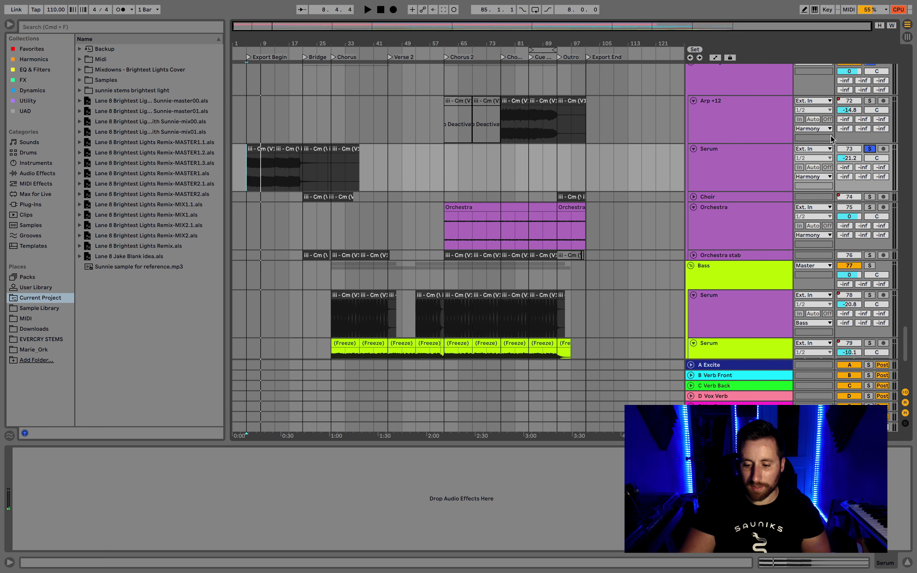
Solo the Arp +12 track, select its clip at bar 77 and play it.
click(869, 100)
click(512, 101)
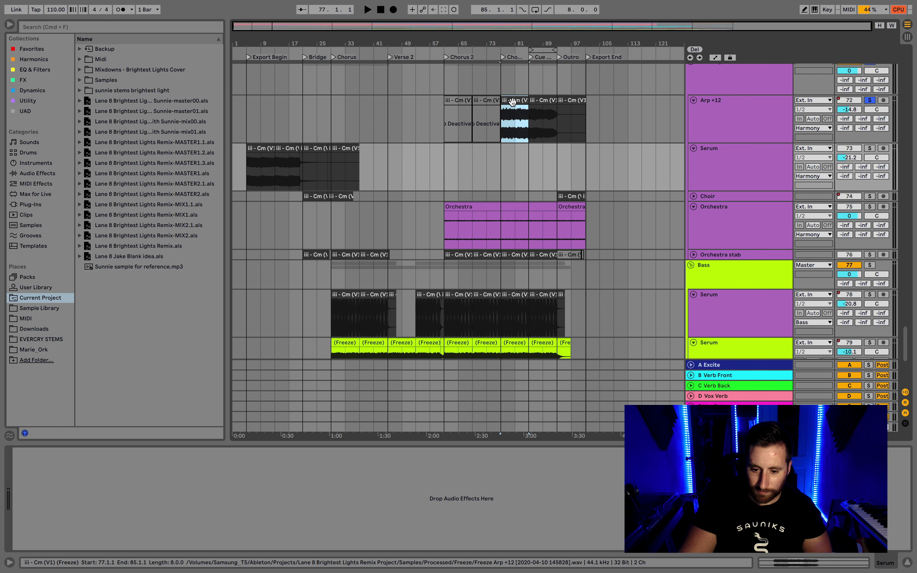
key(space)
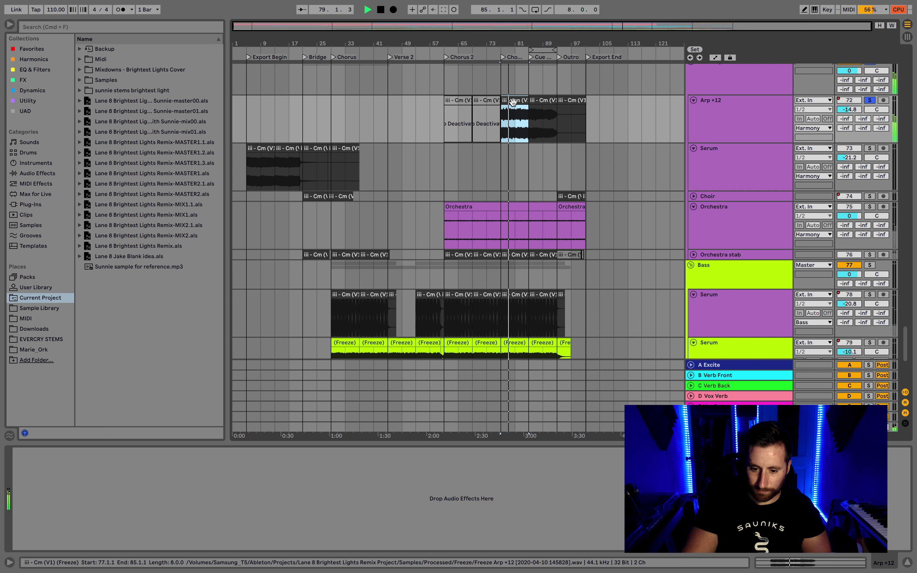
key(space)
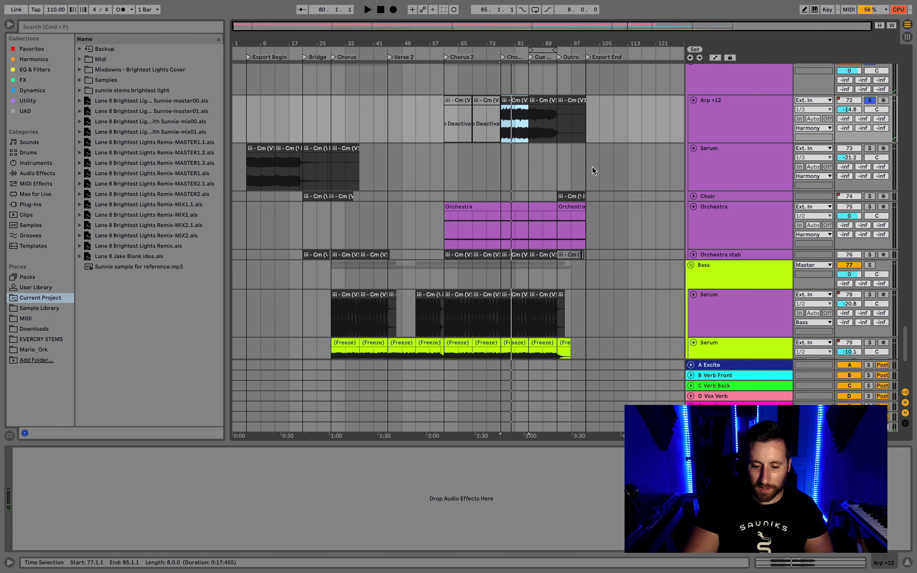
scroll(678, 200, up, 5)
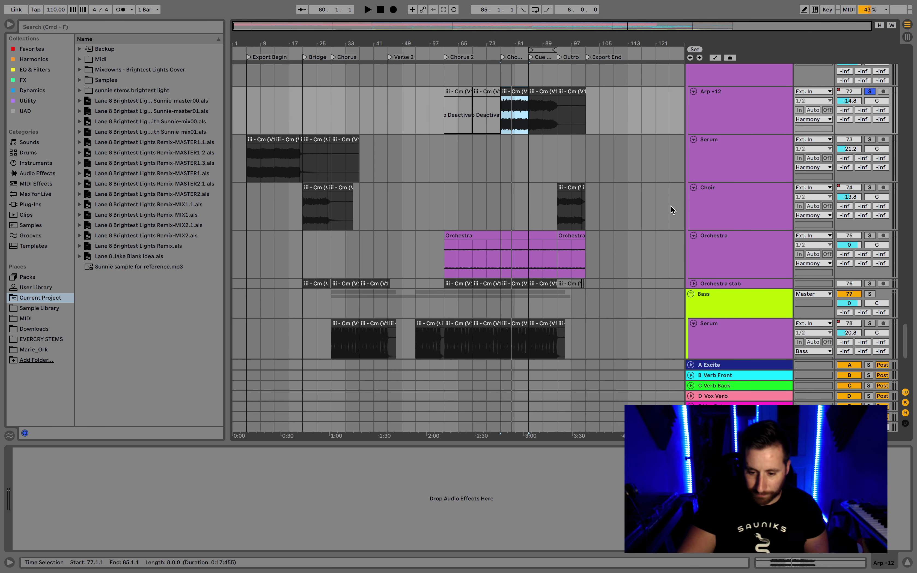
Select the Orchestra clip at Chorus 2, solo its track and unfold the Orchestra stab track.
click(498, 237)
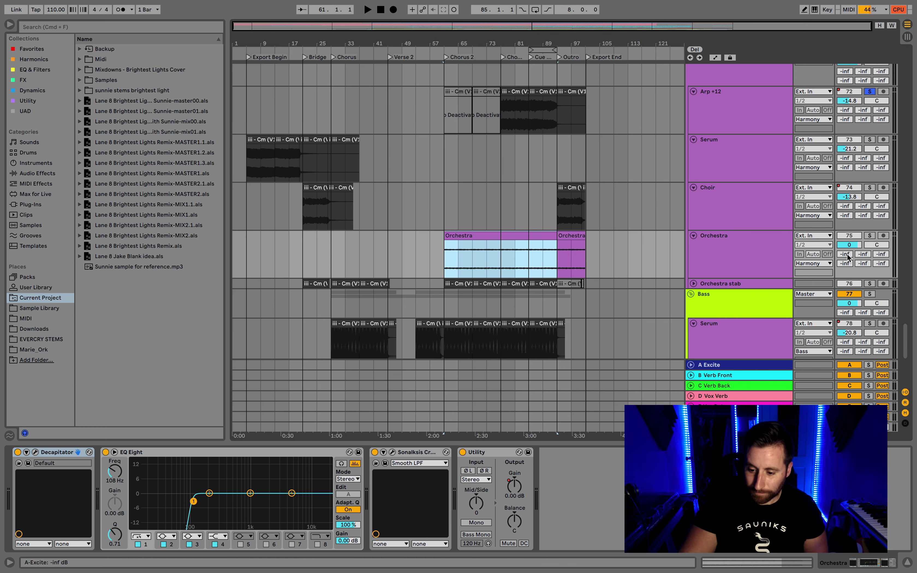
click(869, 236)
click(693, 283)
scroll(671, 289, down, 1)
scroll(417, 198, down, 4)
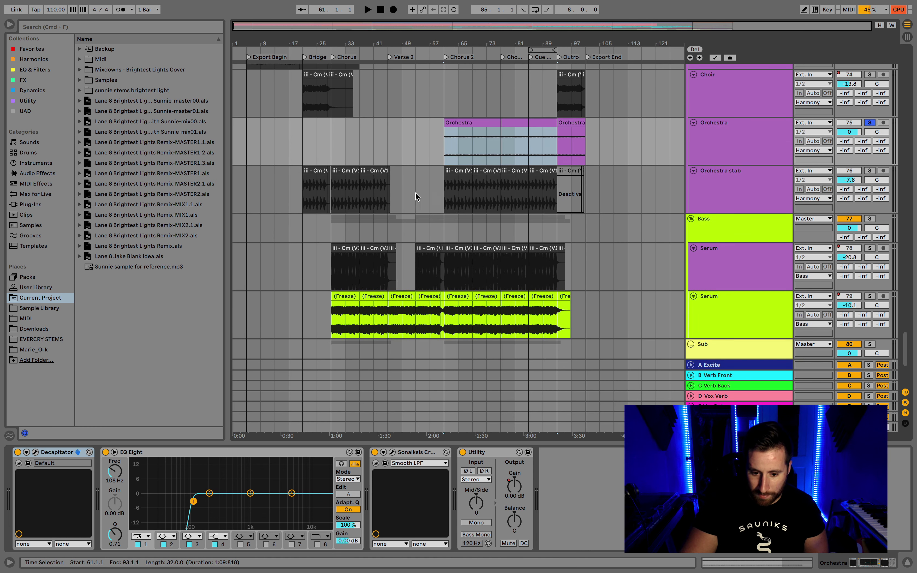
Select the Chorus clip on the Orchestra stab track, solo the track and play it from bar 29.
click(345, 171)
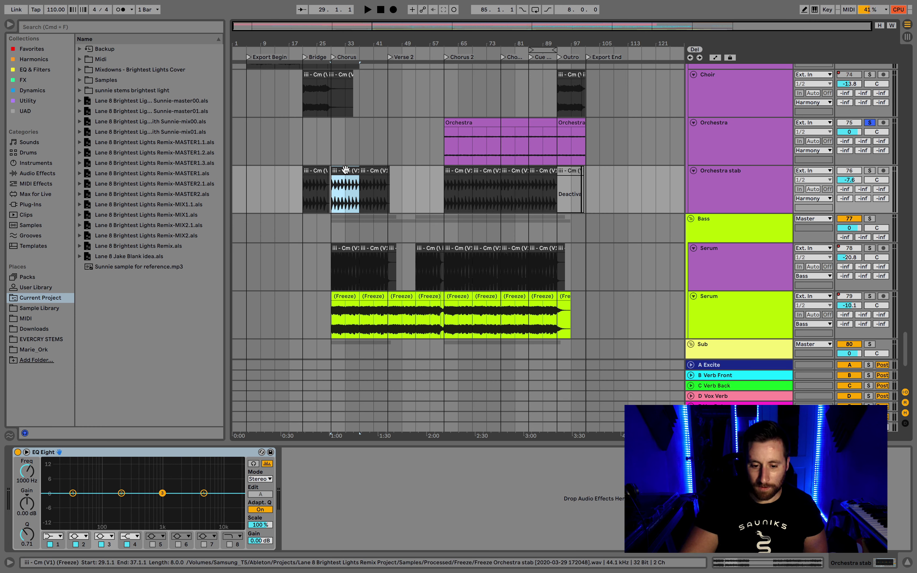
click(869, 170)
key(space)
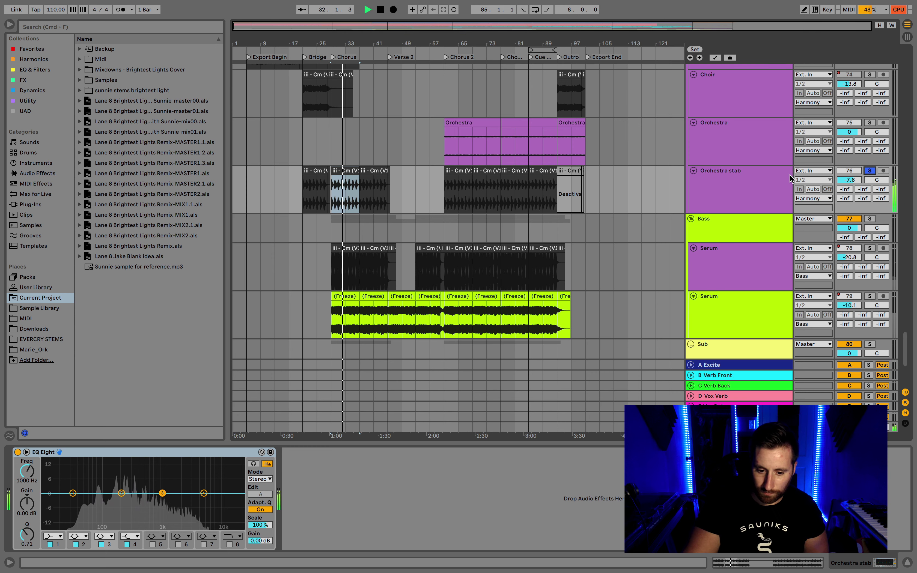
Stop playback, solo the Bass group and select it to show its effect chain.
key(space)
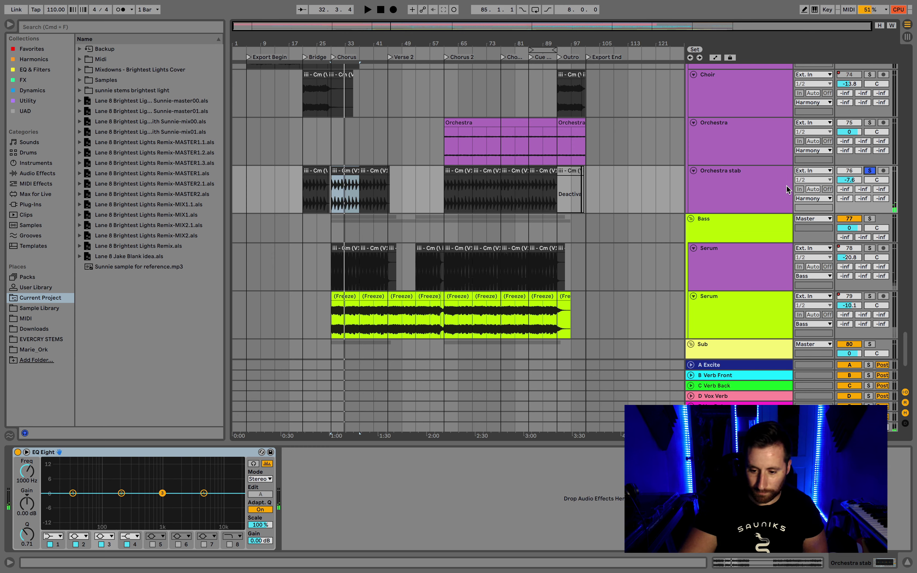
click(870, 218)
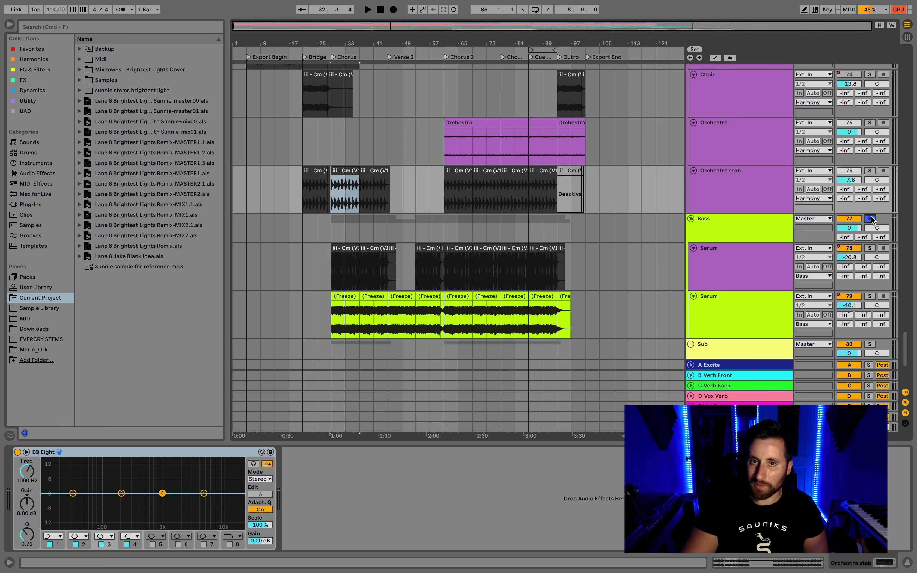
click(738, 227)
scroll(566, 227, down, 3)
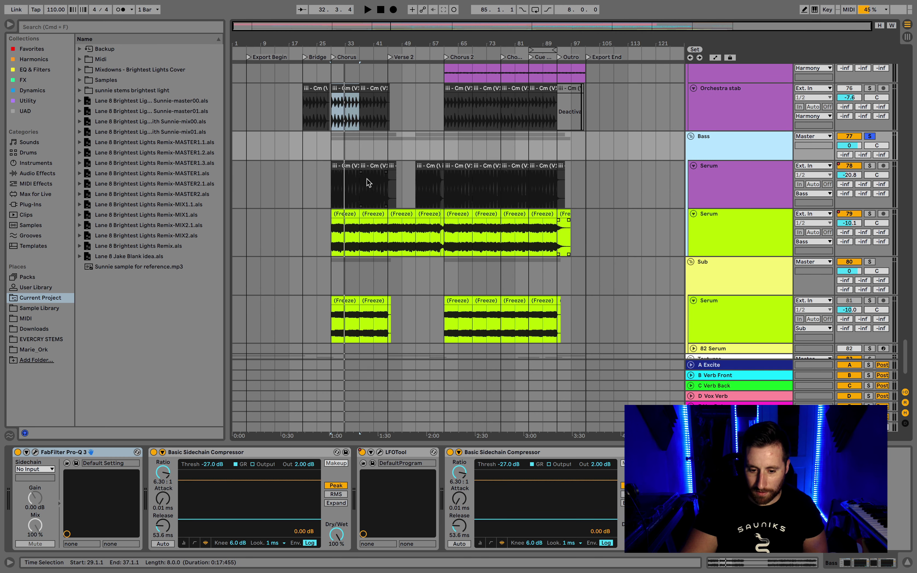
Select the Chorus clip at bar 29 on the purple Serum track in the Bass group, solo the track and play it.
click(345, 165)
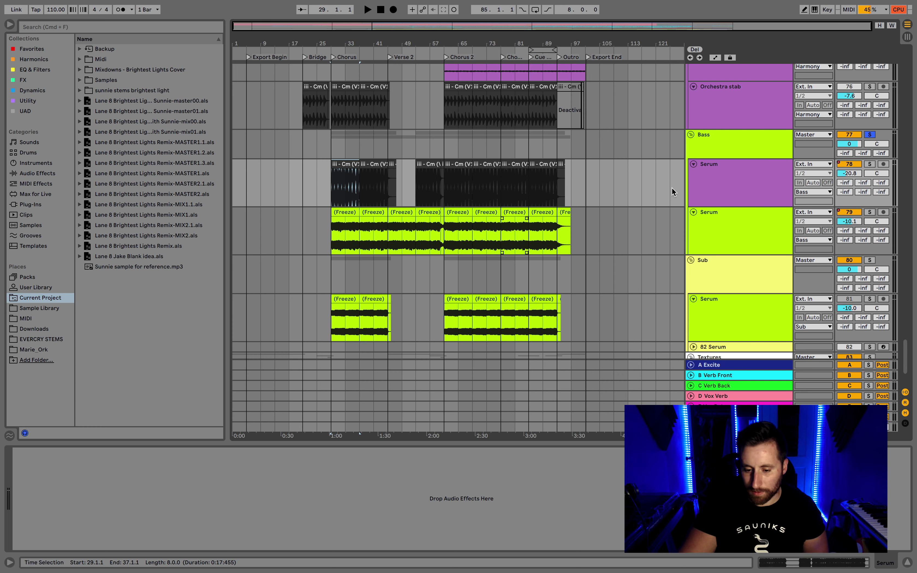
click(873, 164)
key(space)
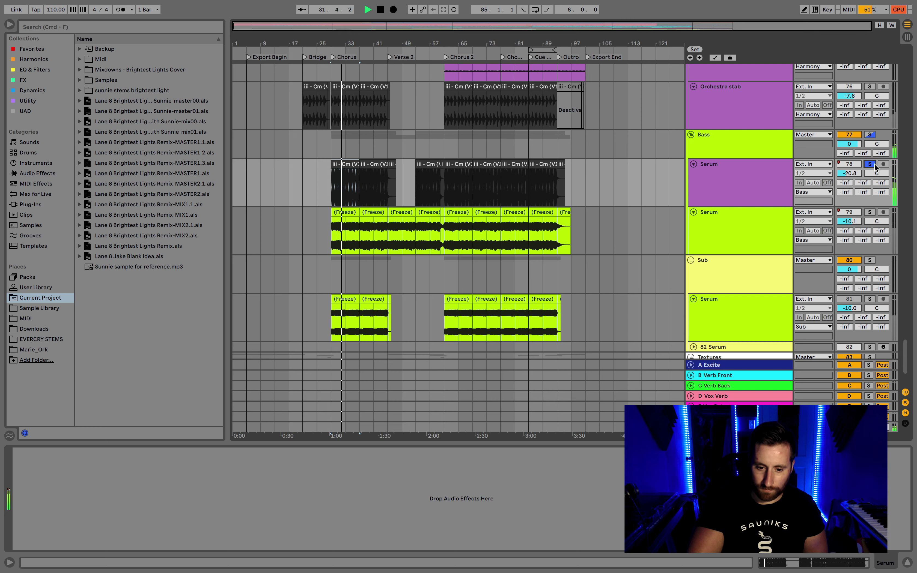
key(space)
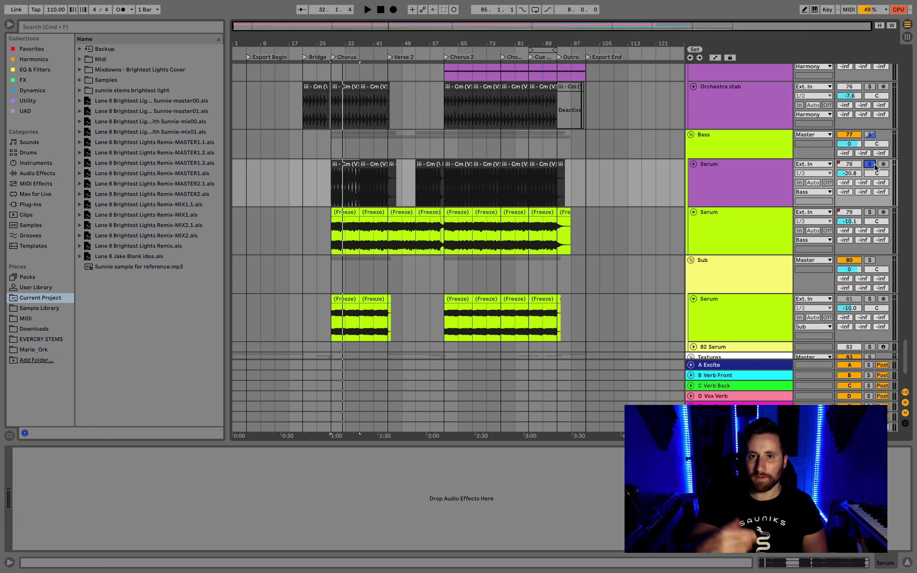
Solo the frozen green Serum track in the Bass group and play it.
click(870, 212)
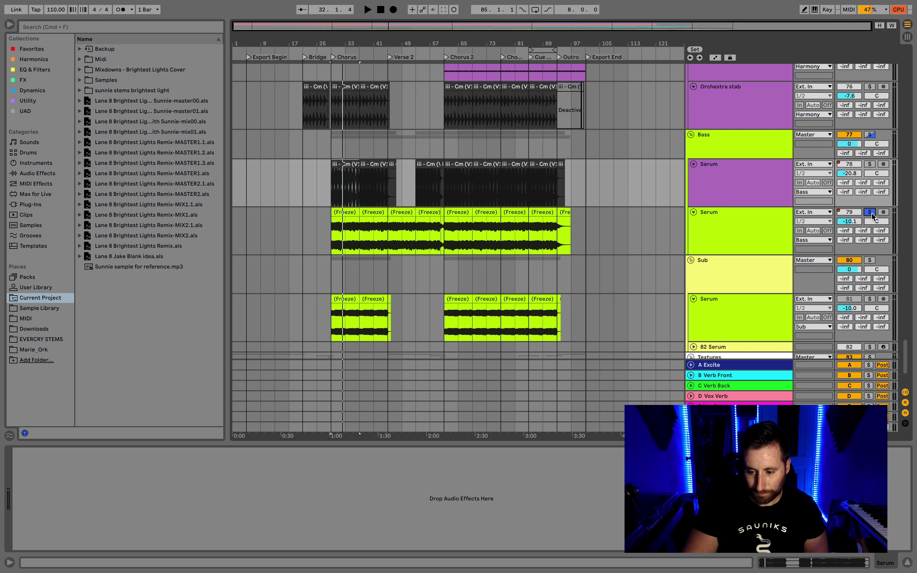
key(space)
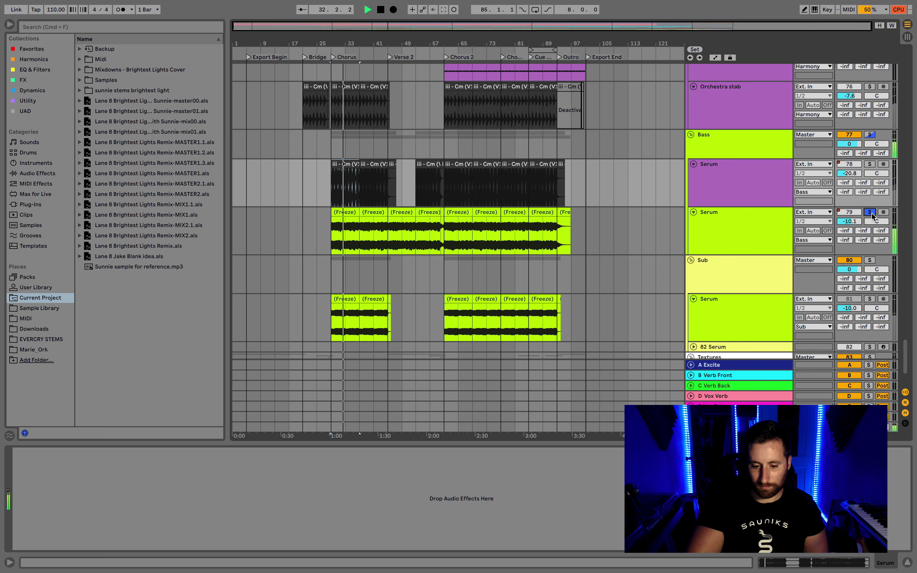
key(space)
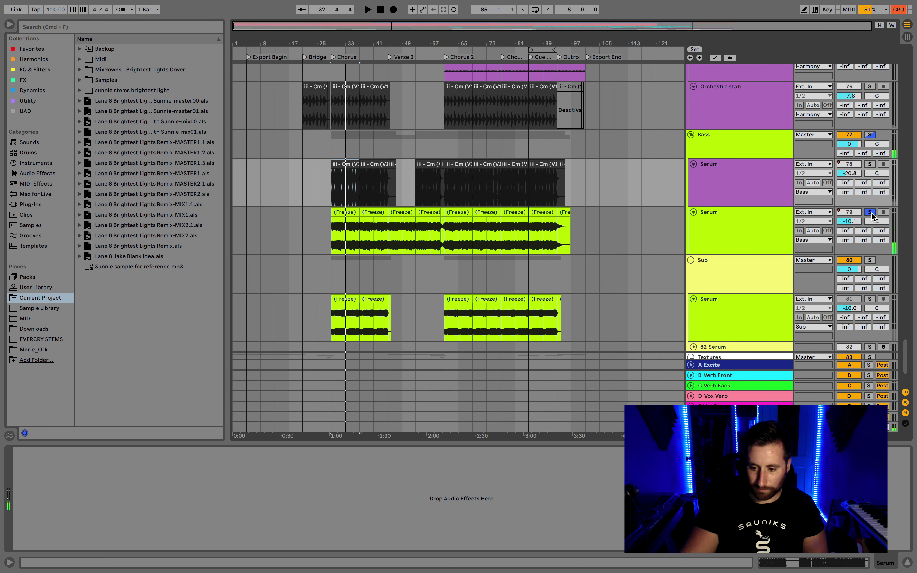
Solo the whole Bass group and play both Serum layers together from bar 29, viewing the group's devices.
click(870, 134)
key(space)
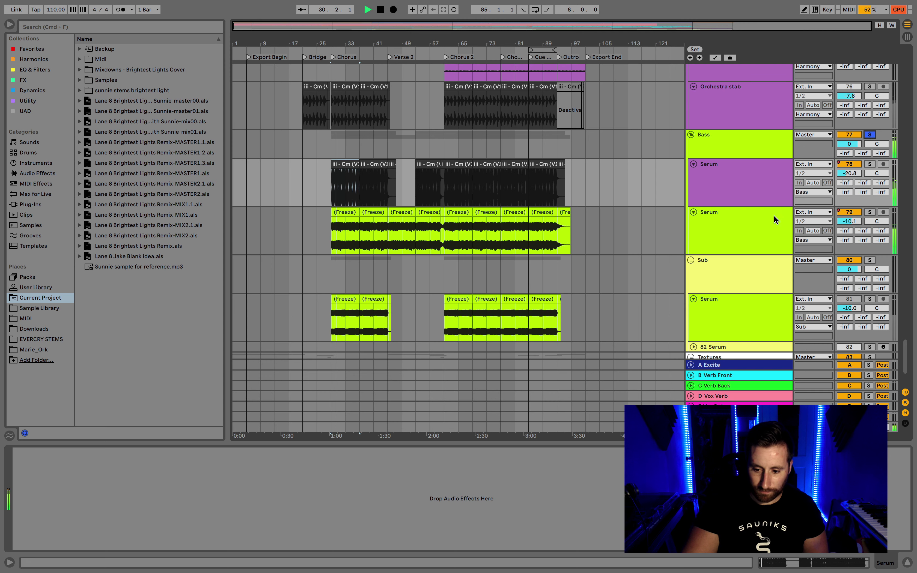
click(739, 237)
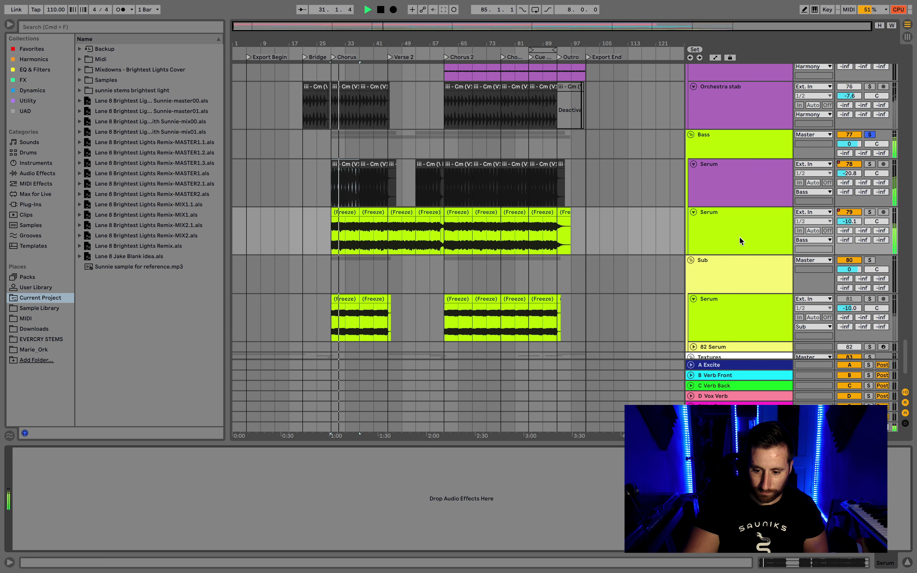
click(735, 140)
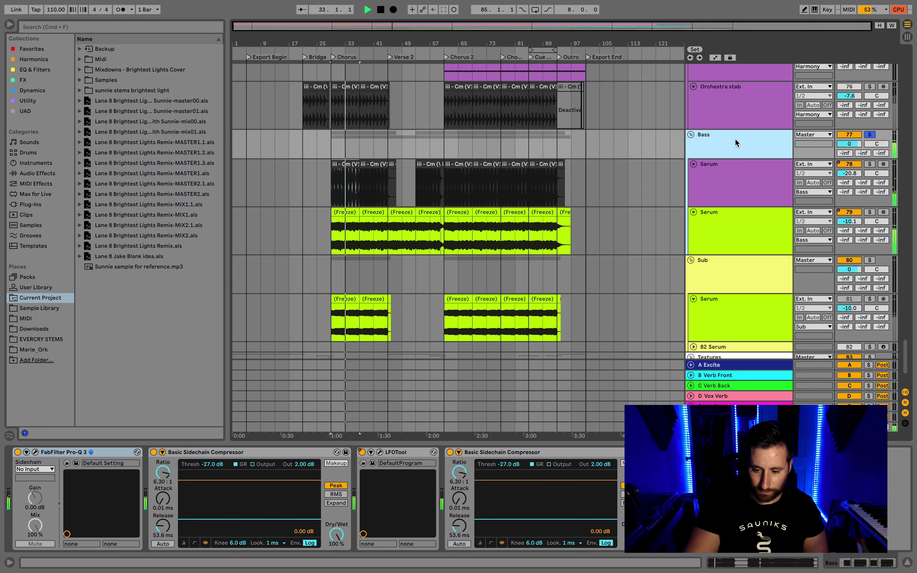
click(716, 232)
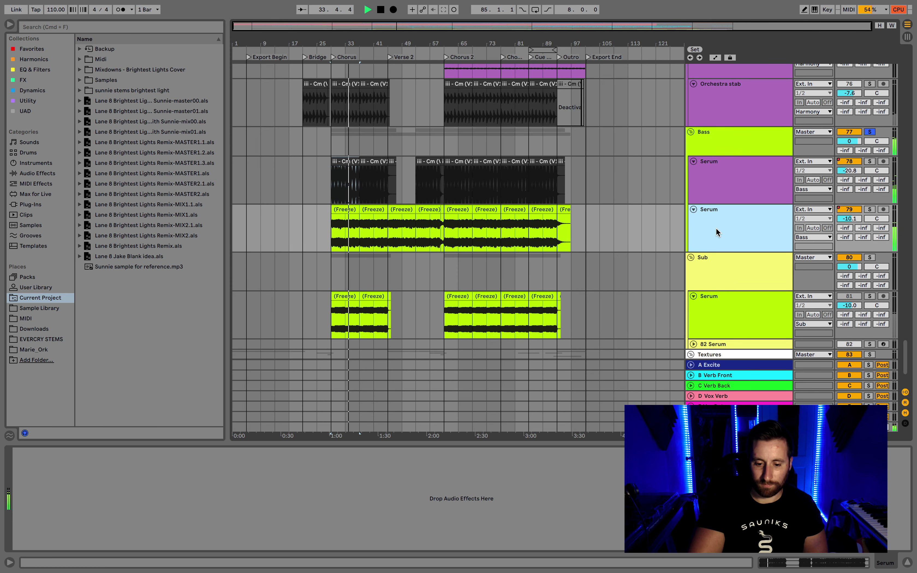
key(space)
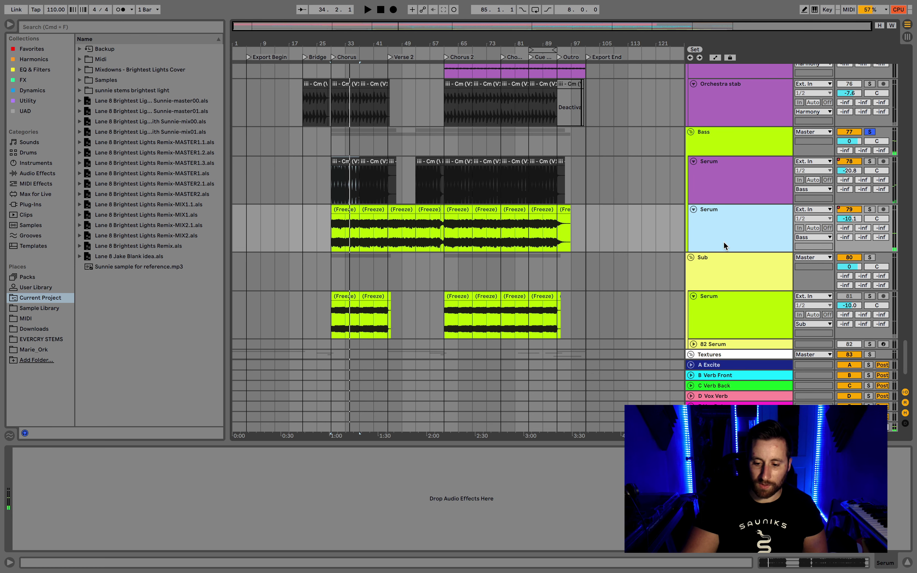
Select the Bass group and open its FabFilter Pro-Q 3 equalizer to show the EQ curve.
scroll(723, 242, down, 5)
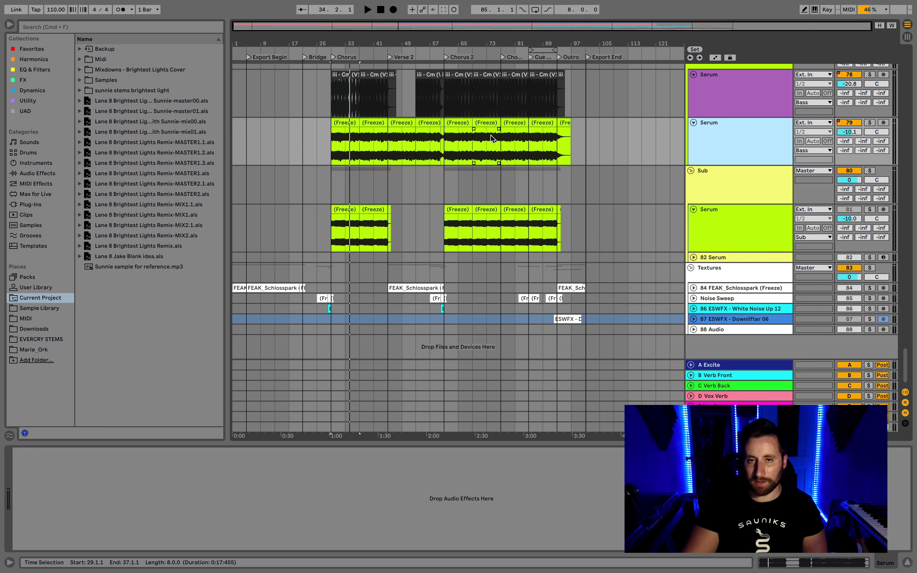
scroll(540, 153, up, 2)
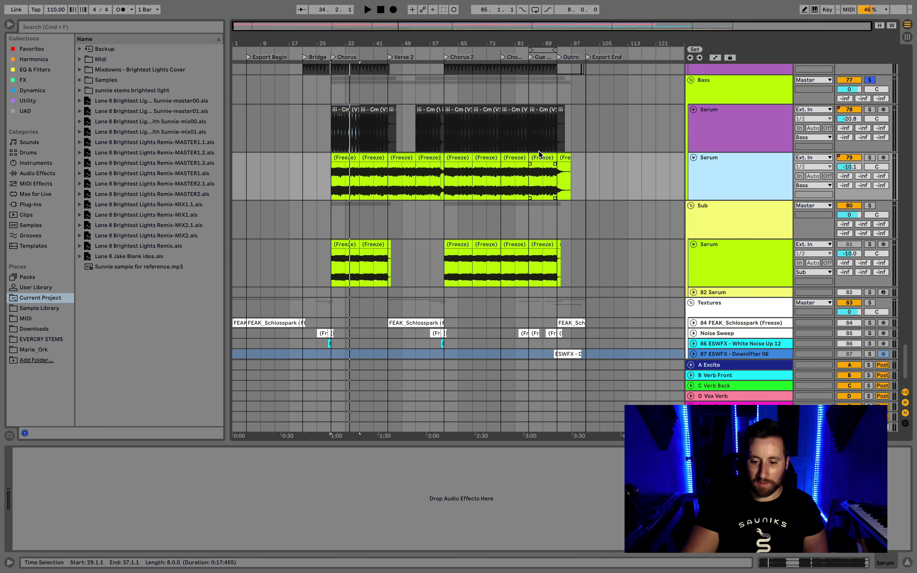
scroll(539, 151, up, 2)
click(727, 111)
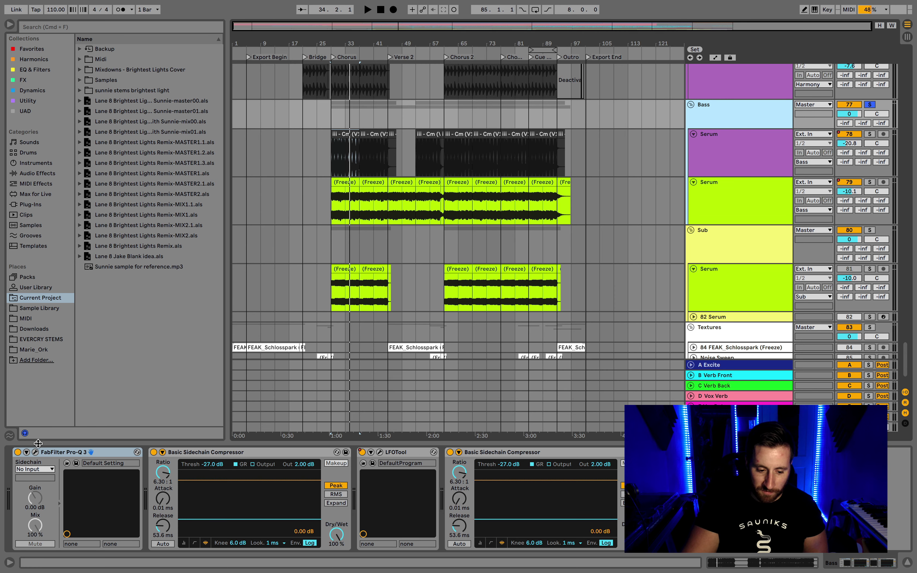
click(35, 452)
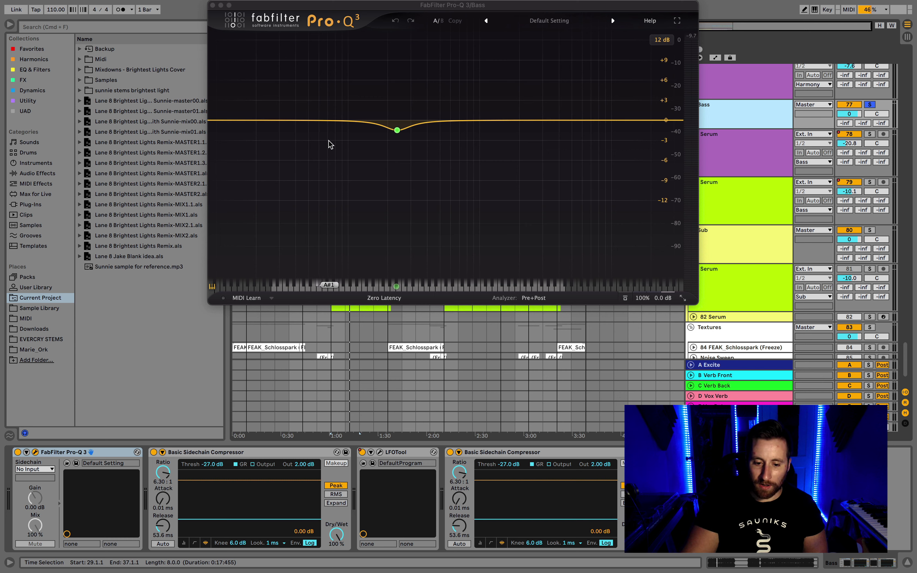
Add a low-shelf boost of about 9.6 dB near 83 Hz and a bell cut of about 8.7 dB near 487 Hz in Pro-Q 3.
mouse_move(343, 131)
drag(246, 121, 337, 88)
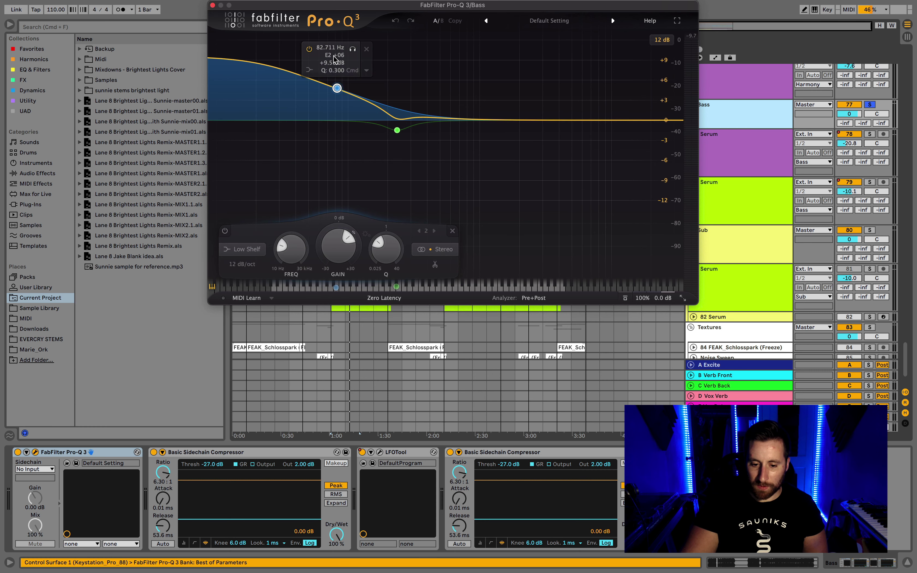
drag(441, 121, 439, 179)
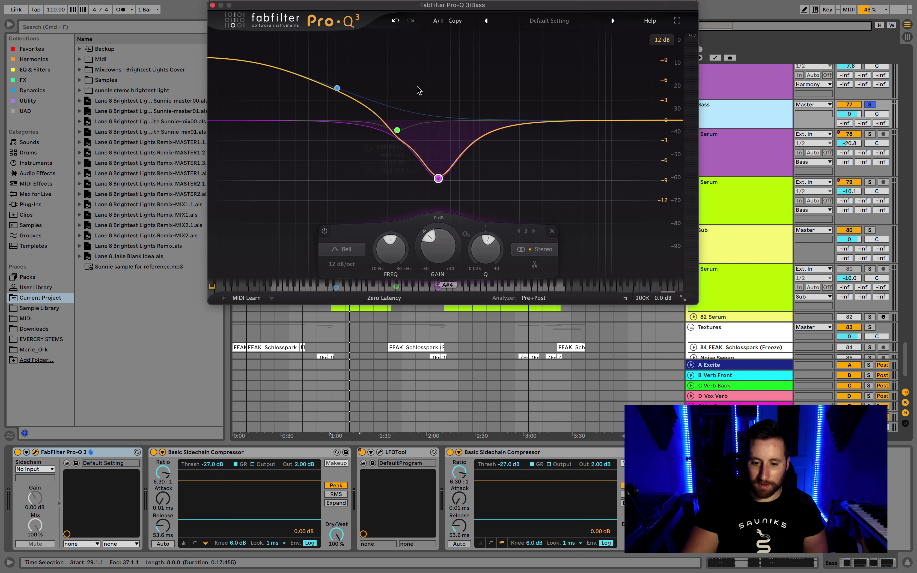
Delete the added bell cut and low-shelf boost from the Pro-Q 3 curve and hide the plug-in window.
mouse_move(394, 80)
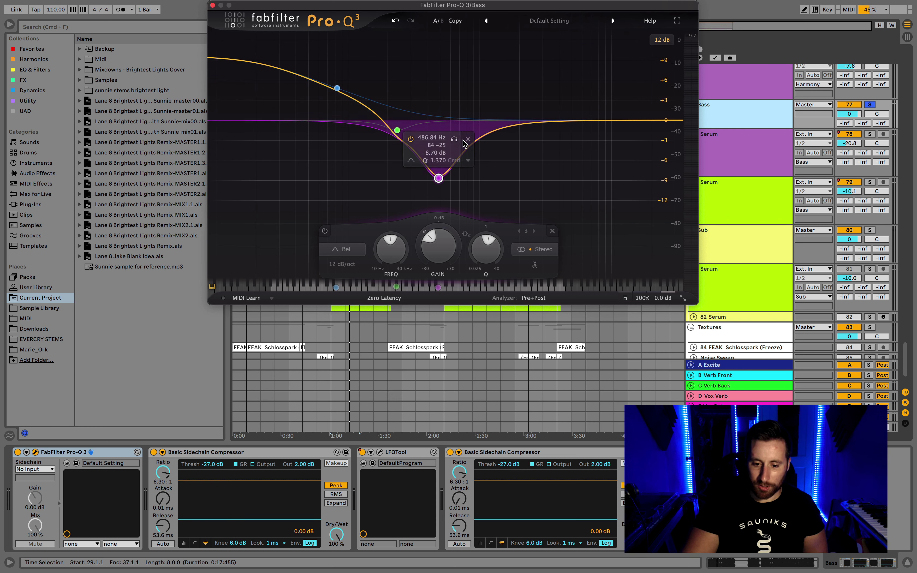
click(467, 141)
click(337, 88)
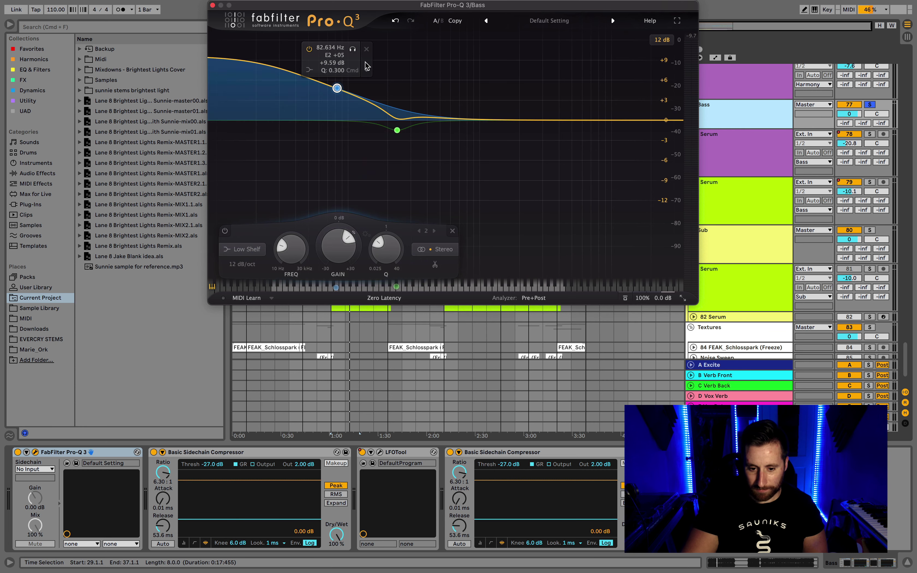
click(367, 52)
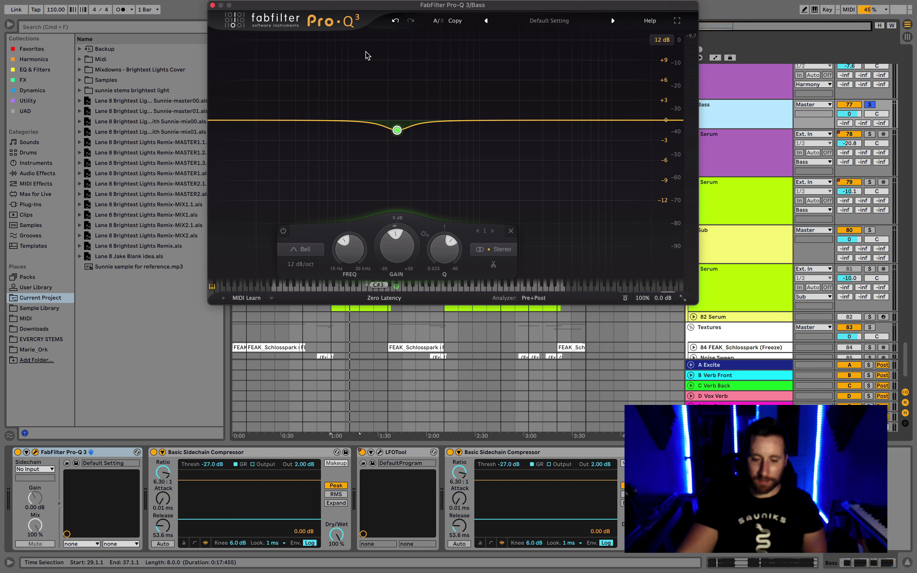
key(super+alt+p)
Unfold the FEAK_Schlosspark (Freeze) track in the Textures group, select its clip at bar 5, solo the track and play it.
scroll(523, 252, down, 3)
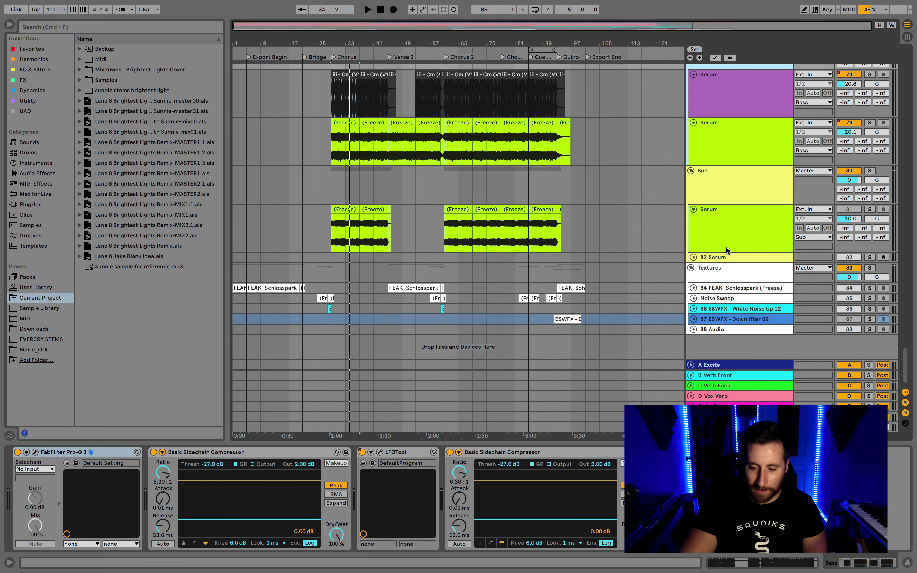
click(693, 289)
scroll(693, 291, down, 2)
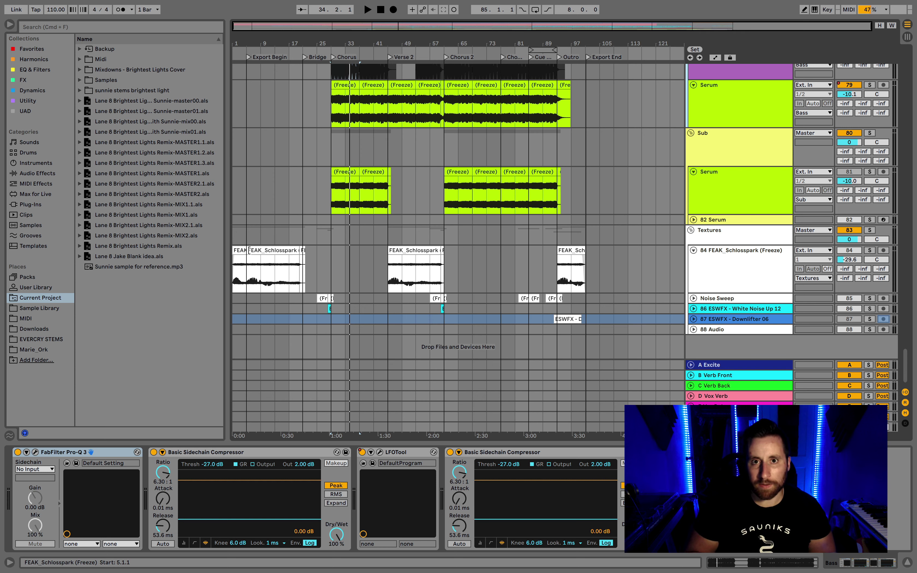
click(252, 262)
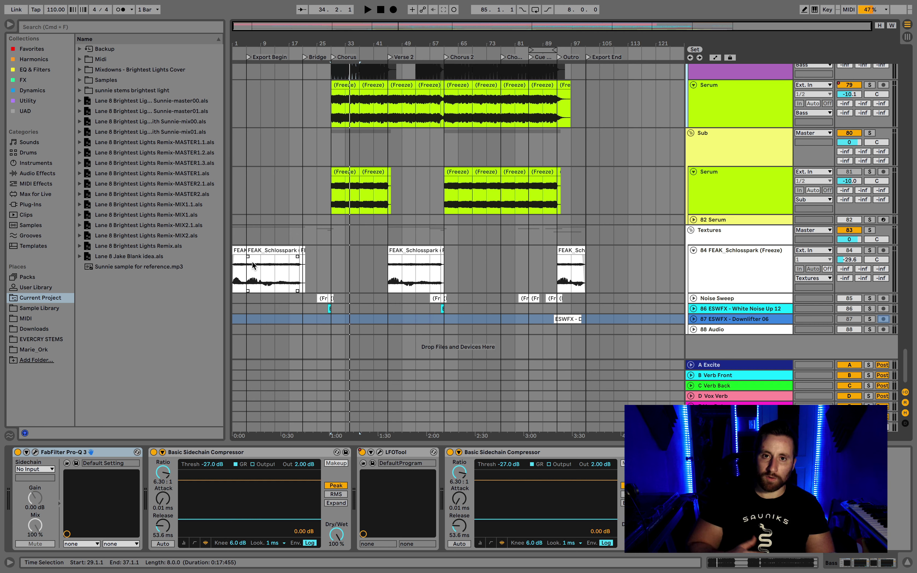
click(277, 250)
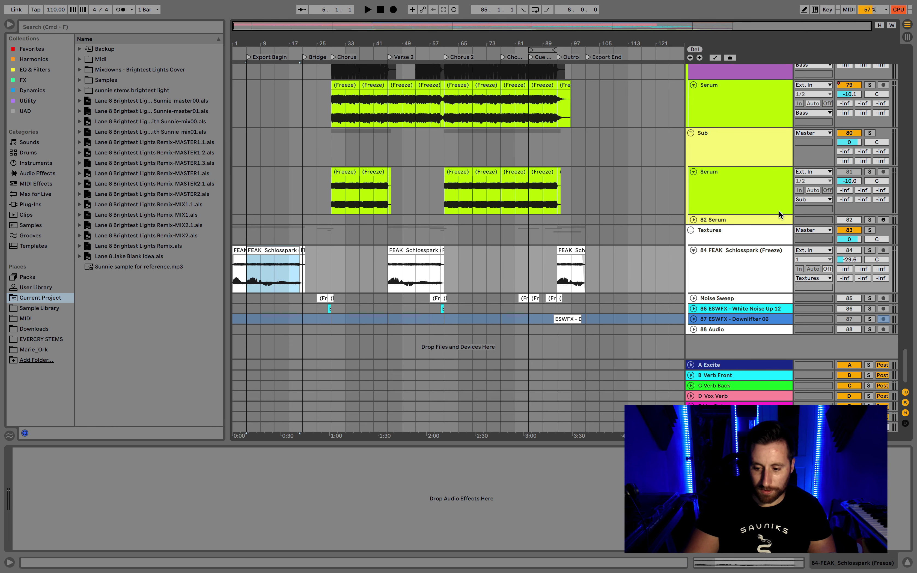
click(875, 249)
click(871, 251)
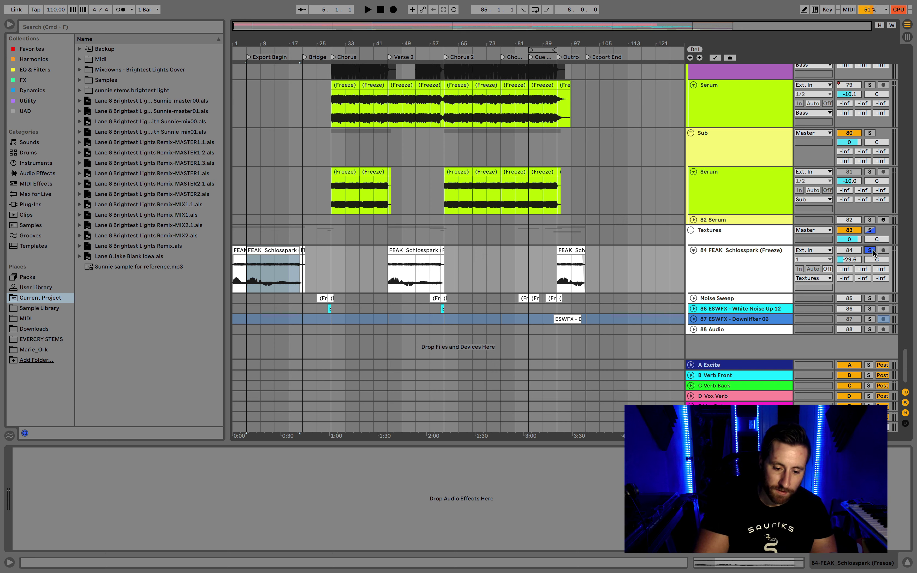
key(space)
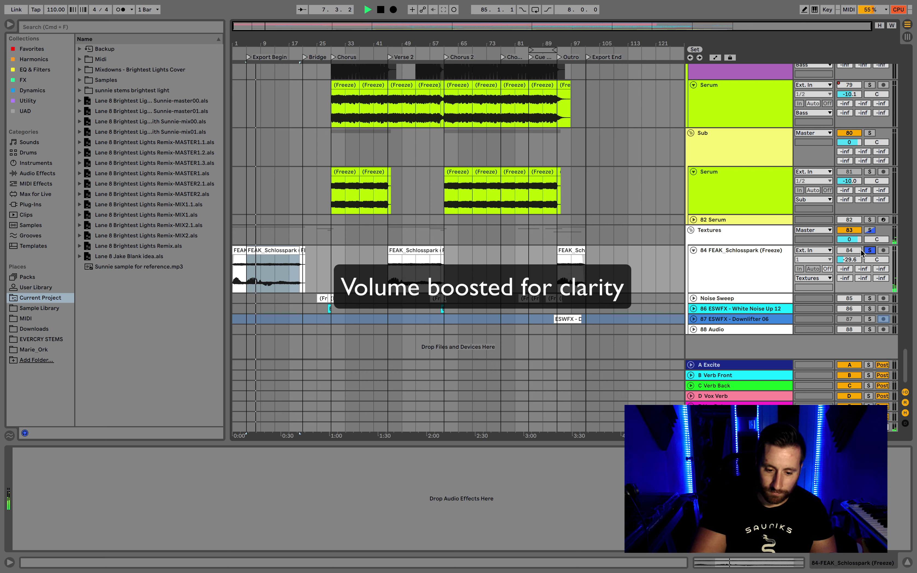
key(space)
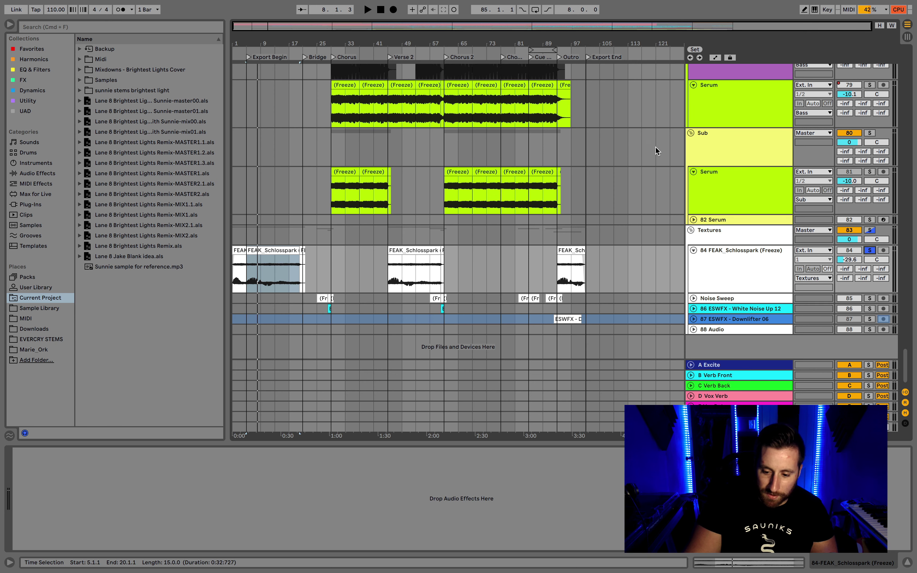
Unfold the Noise Sweep, ESWFX - White Noise Up 12 and ESWFX - Downlifter 06 tracks in the Textures group.
click(693, 298)
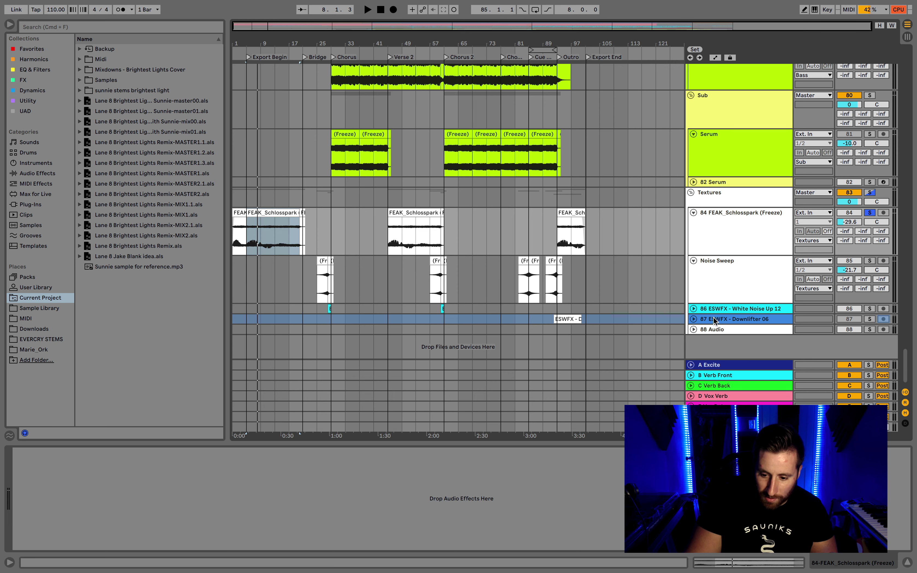
click(693, 309)
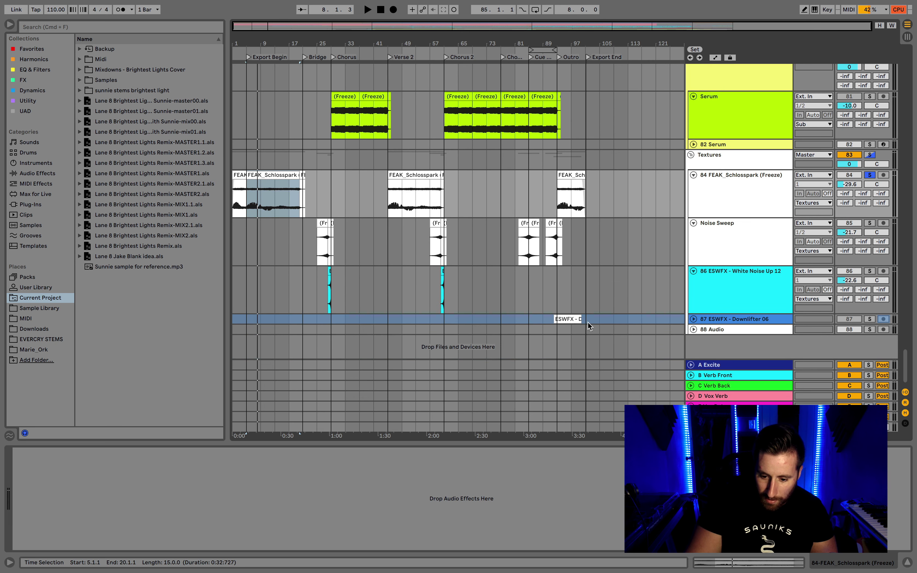
click(693, 319)
scroll(639, 317, down, 2)
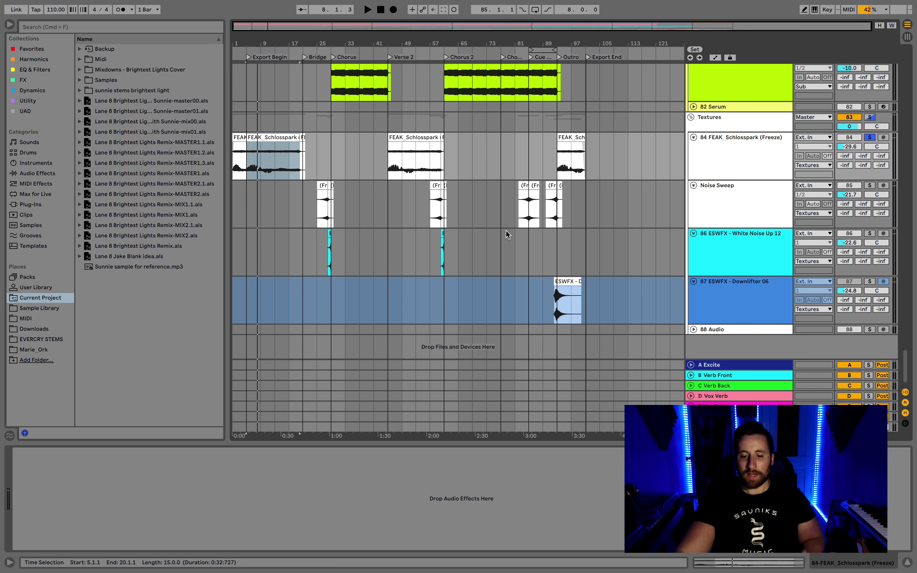
Go back up the arrangement to the Percussion group's tracks.
scroll(508, 239, up, 15)
scroll(515, 251, up, 10)
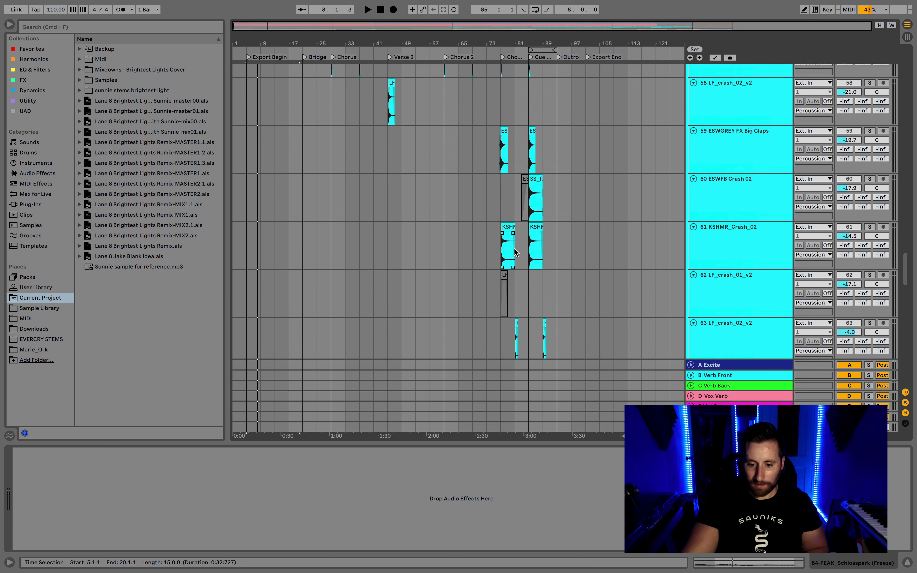
scroll(515, 255, up, 3)
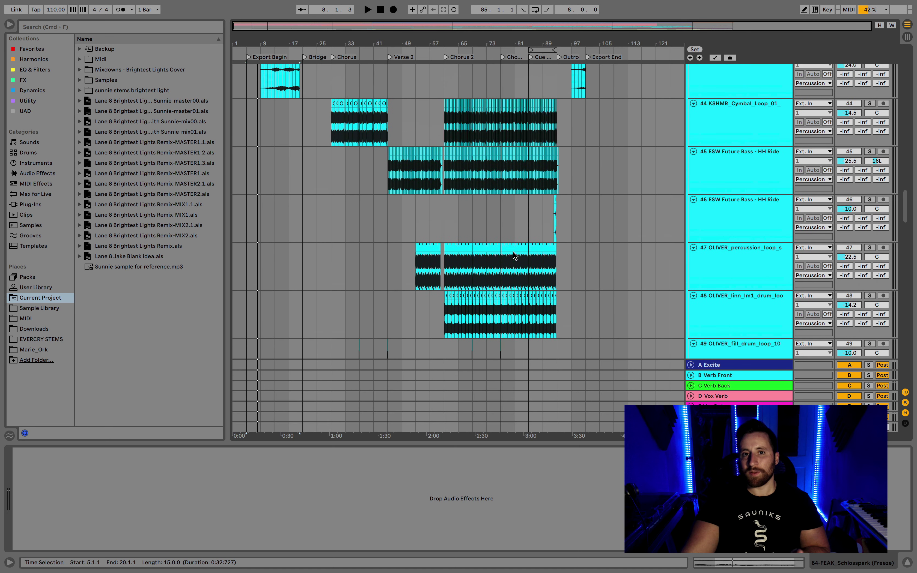